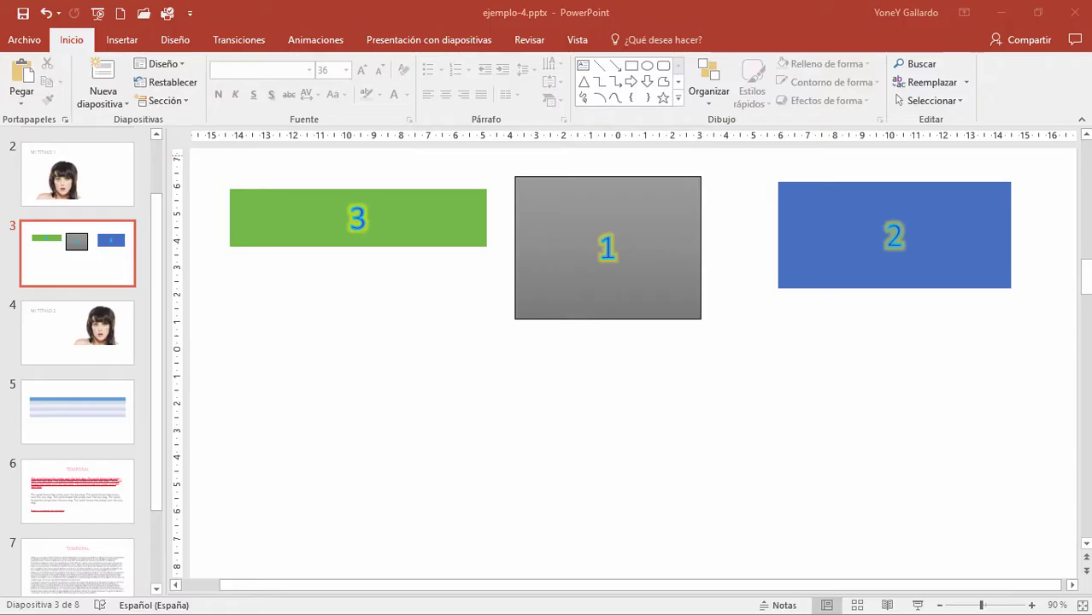
- Show the Insertar ribbon and scroll the slide thumbnails down to the end of the deck
click(123, 43)
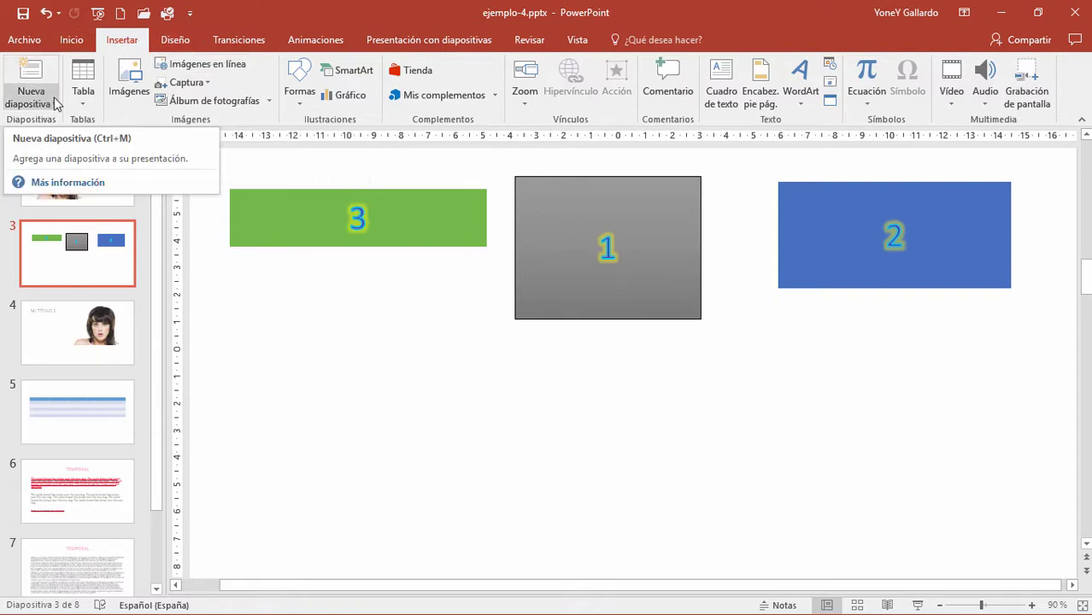
click(73, 40)
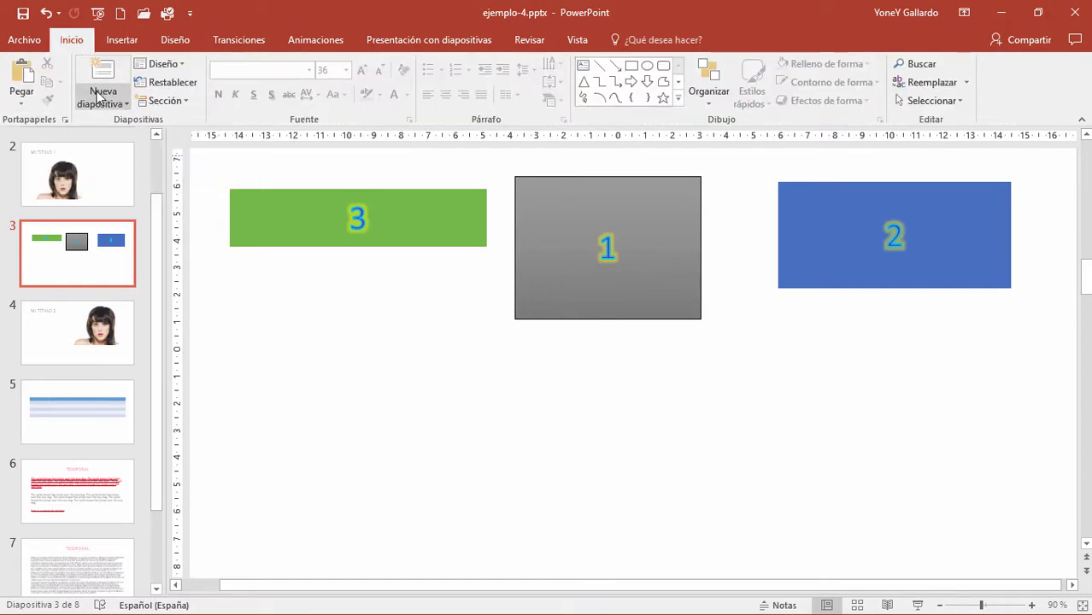
click(121, 42)
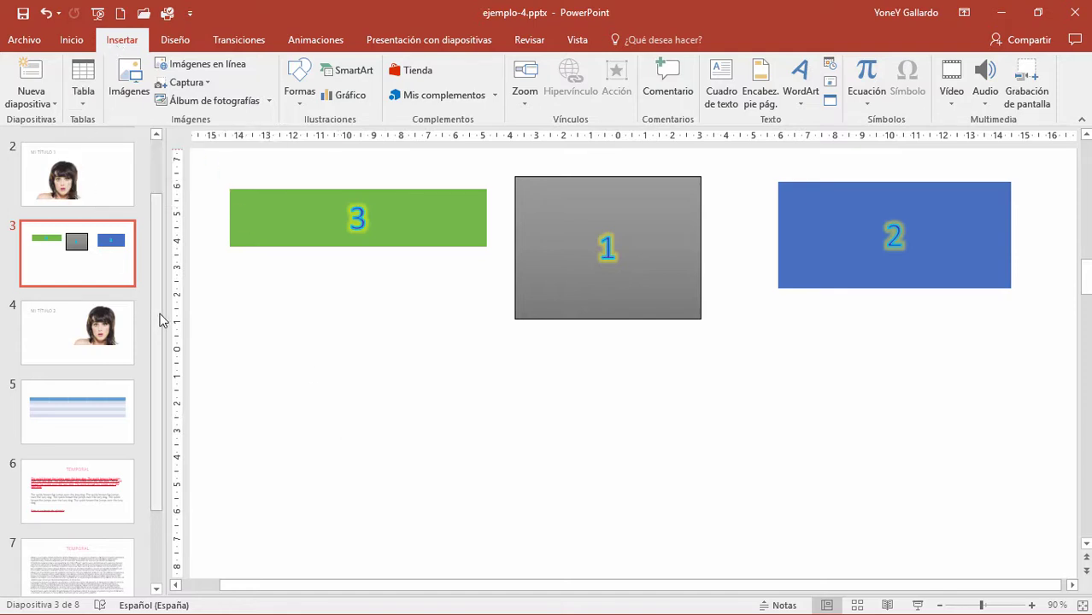
drag(161, 303, 163, 464)
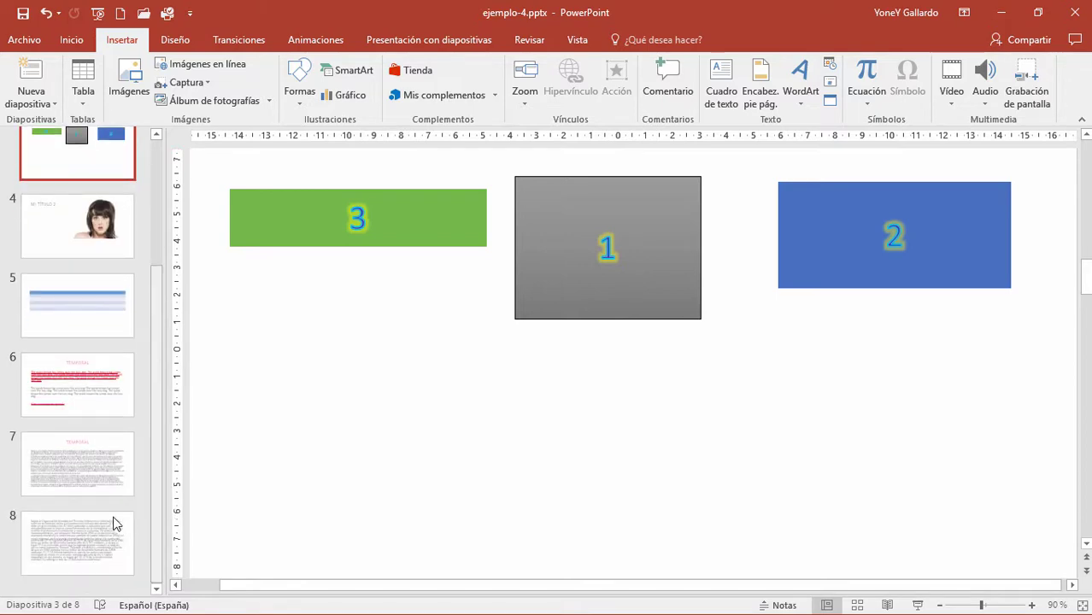
- Add a Blank-layout slide 9 after slide 8 and select it for editing
click(89, 527)
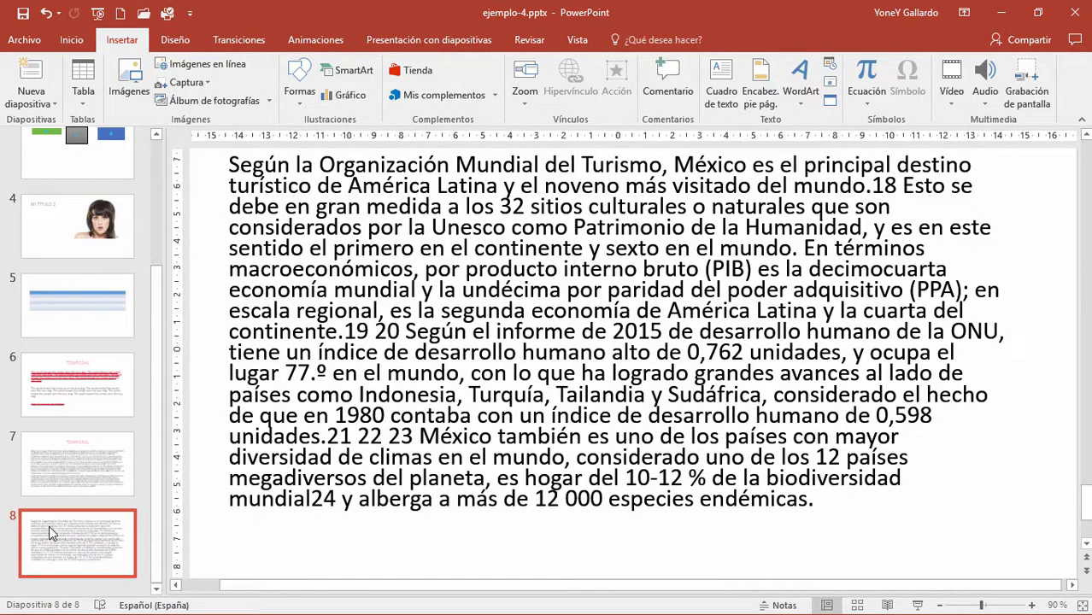
key(Return)
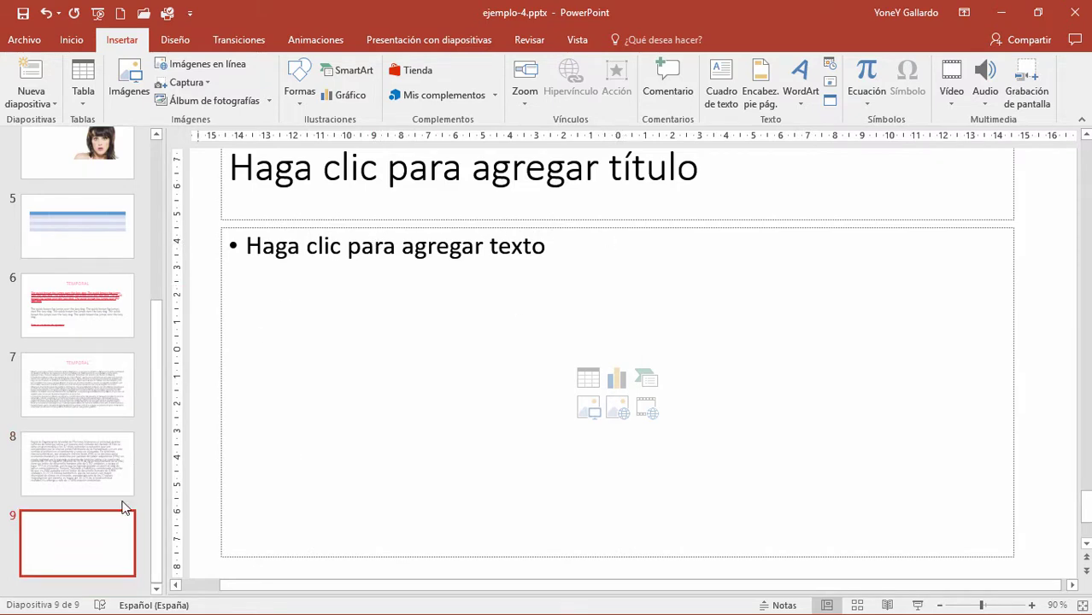
key(Delete)
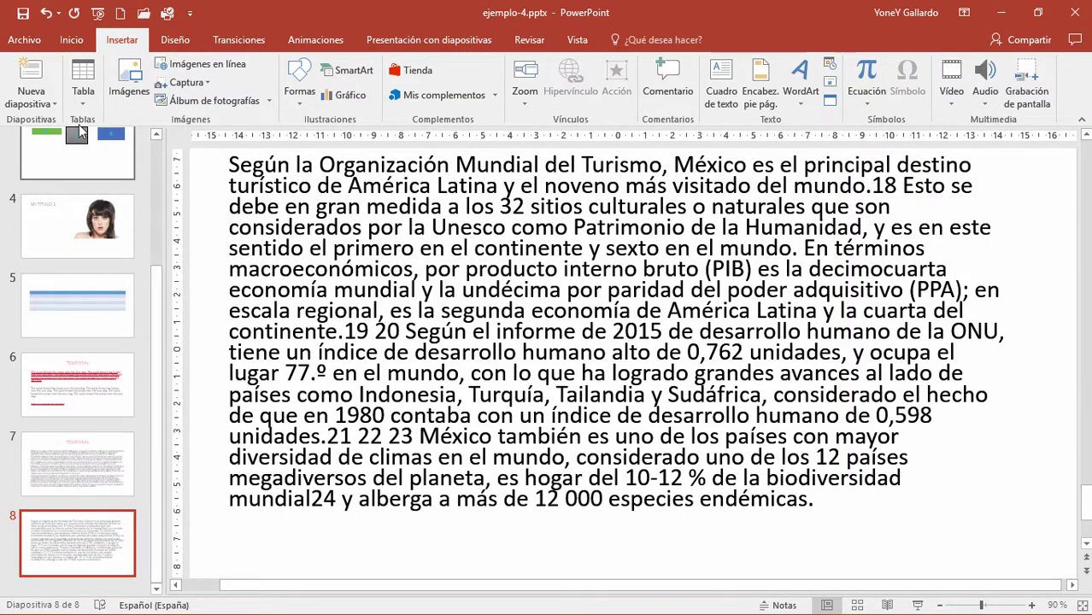
click(30, 99)
click(55, 339)
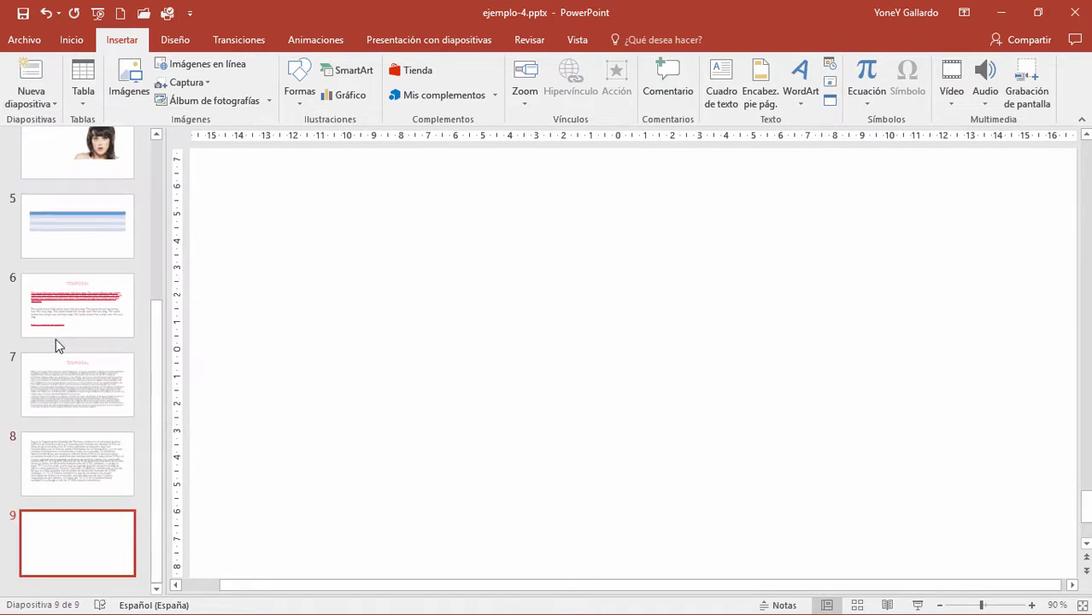
click(639, 247)
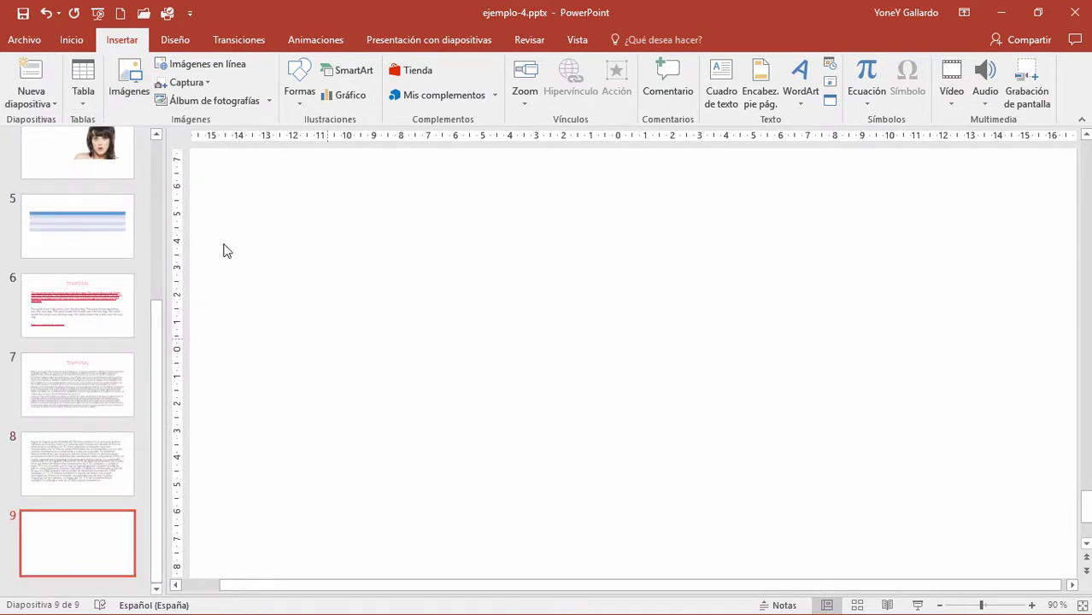
- Insert an 8-column by 6-row table on slide 9 and drag it lower on the slide
click(84, 104)
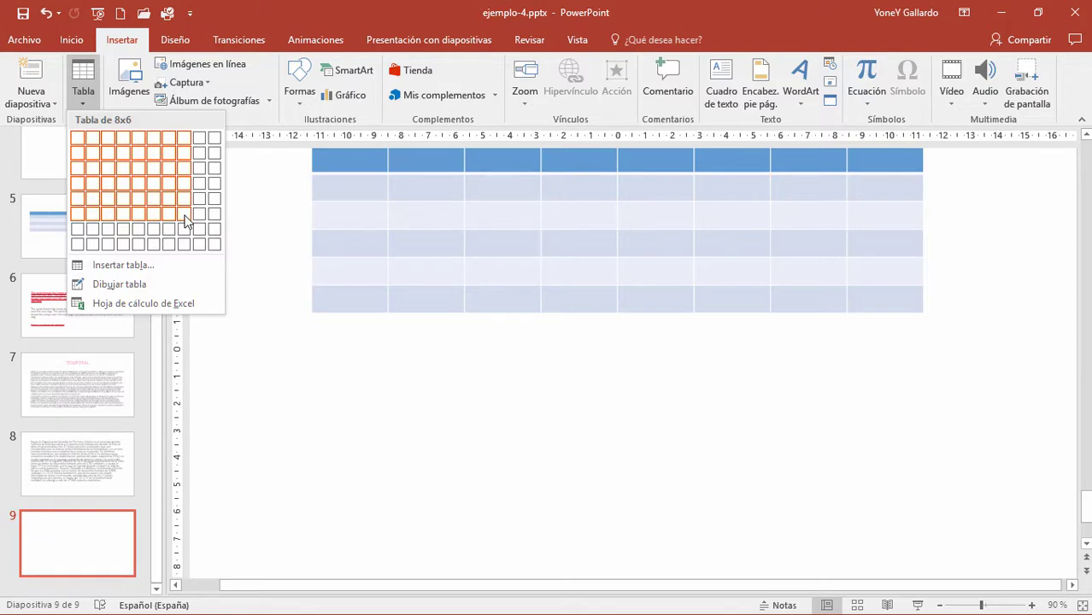
click(186, 220)
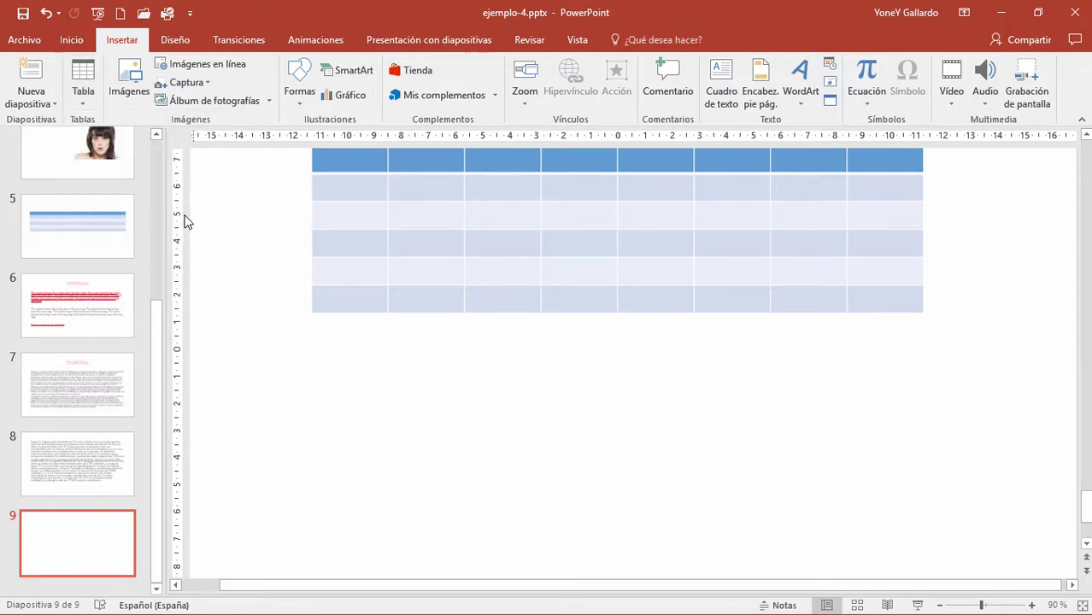
scroll(563, 282, up, 2)
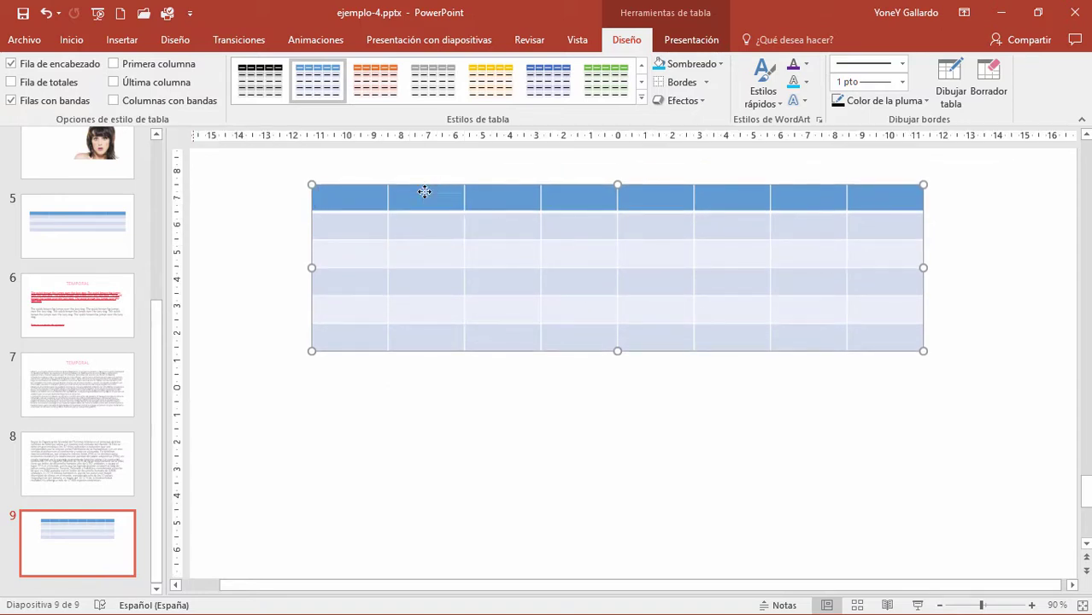
drag(437, 190, 441, 260)
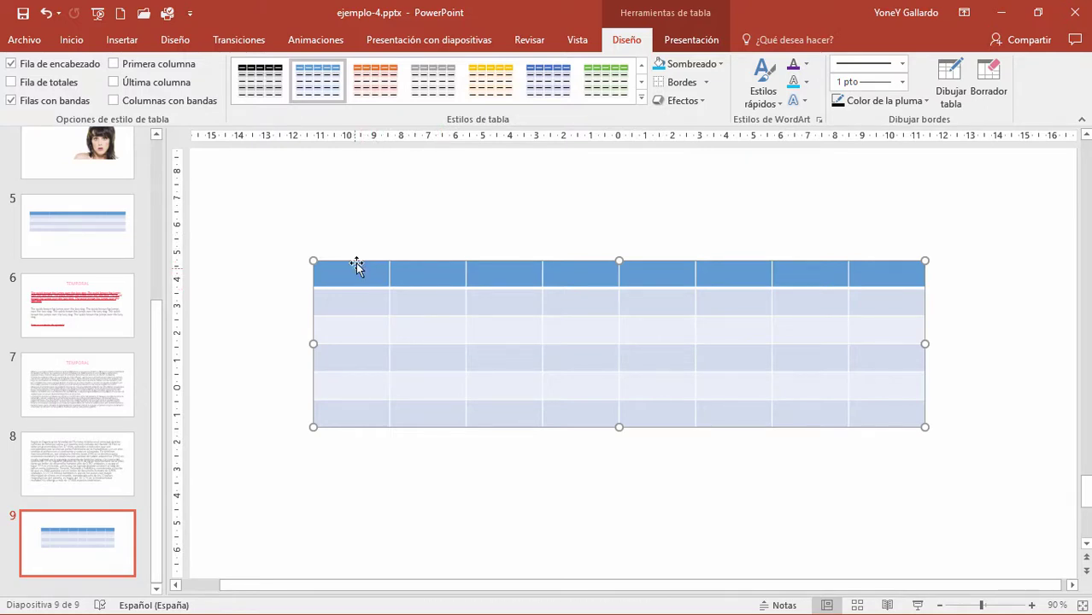
- Type the headers LUNES, MARTES, MIERCOLES, JUEVES, VIERNES, SABADO and DOMINGO across the top row
click(348, 272)
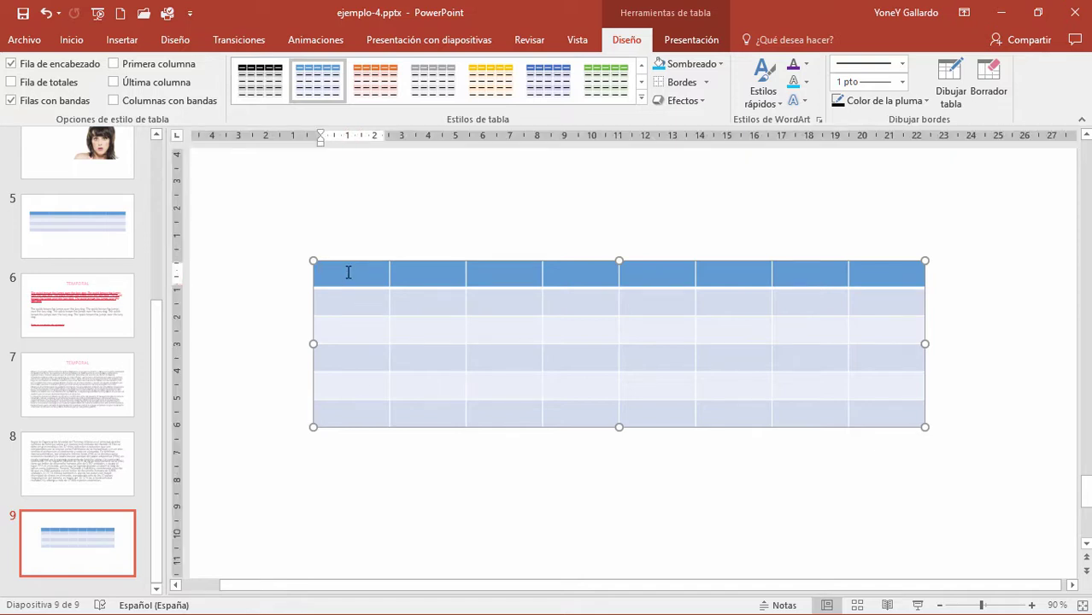
text(LUNES)
key(Tab)
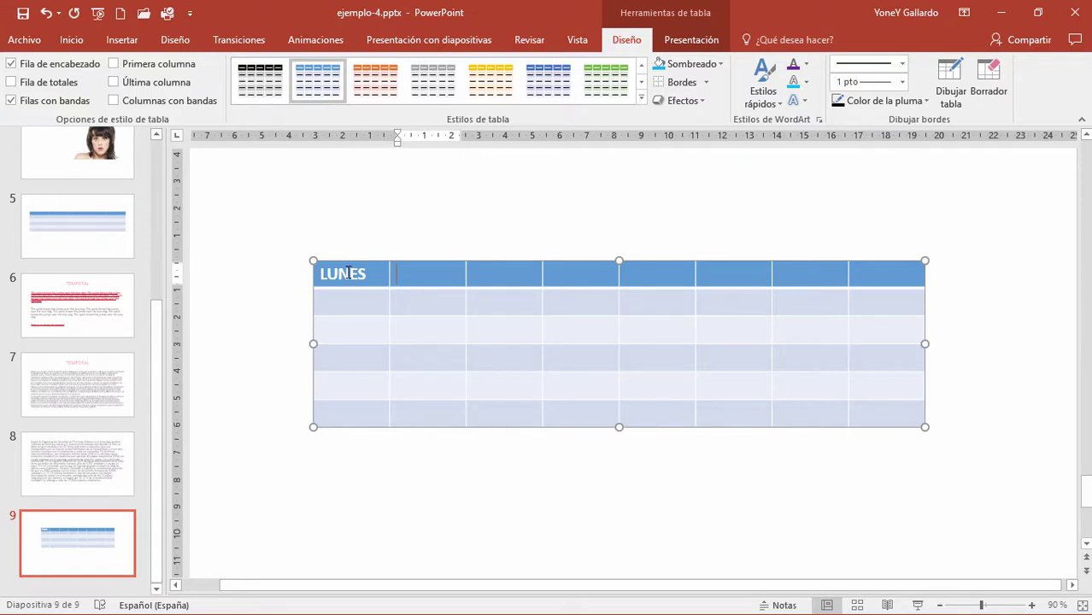
text(MARTES)
key(Tab)
text(MIERCOLES)
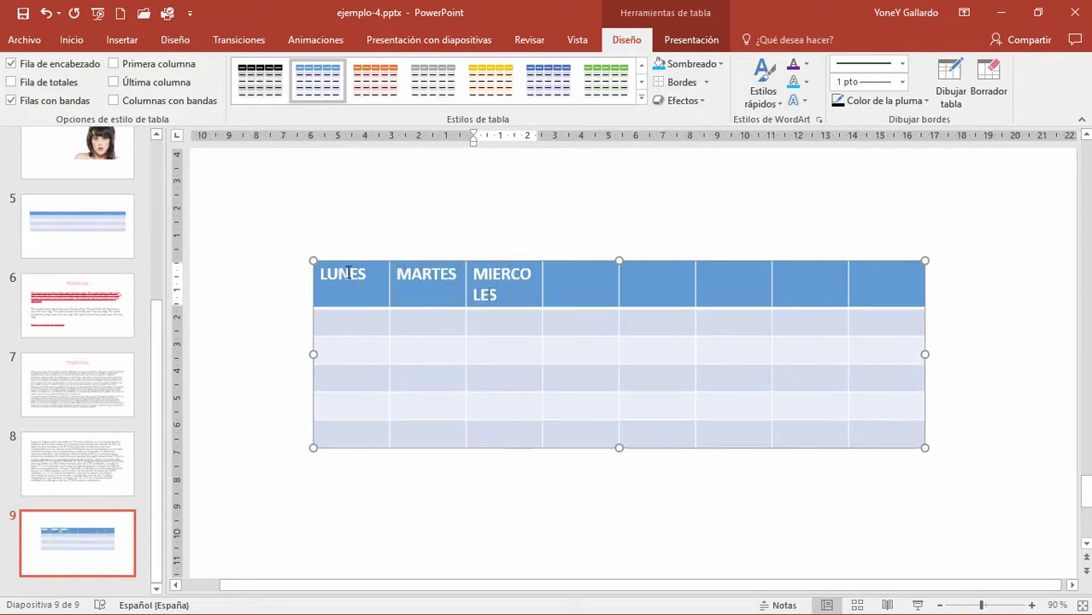
key(Tab)
text(JUEVES	VIERNES	SABADO	DOMI)
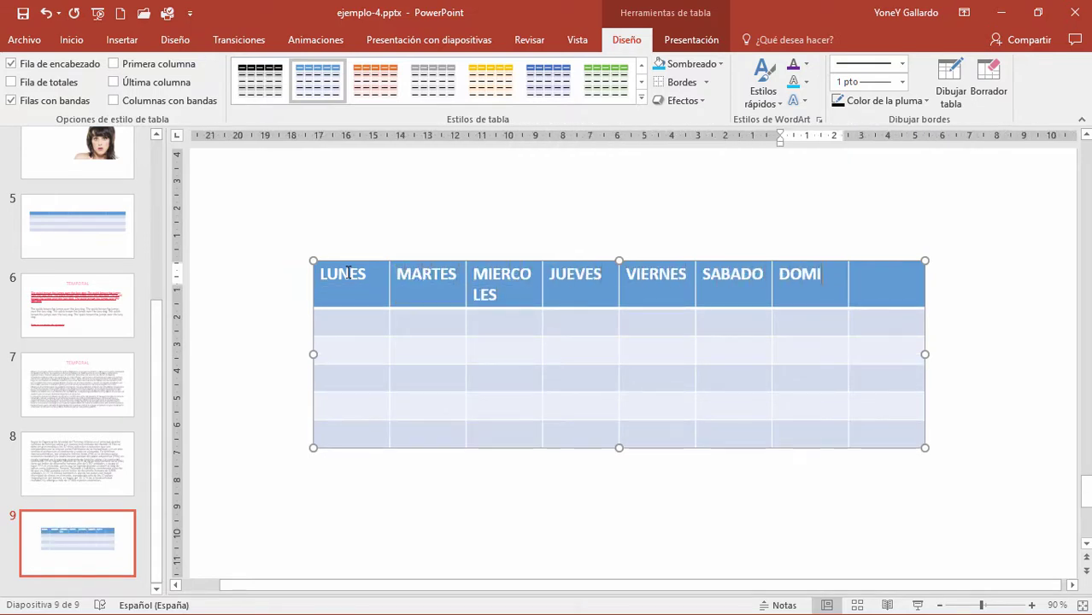
text(NGO)
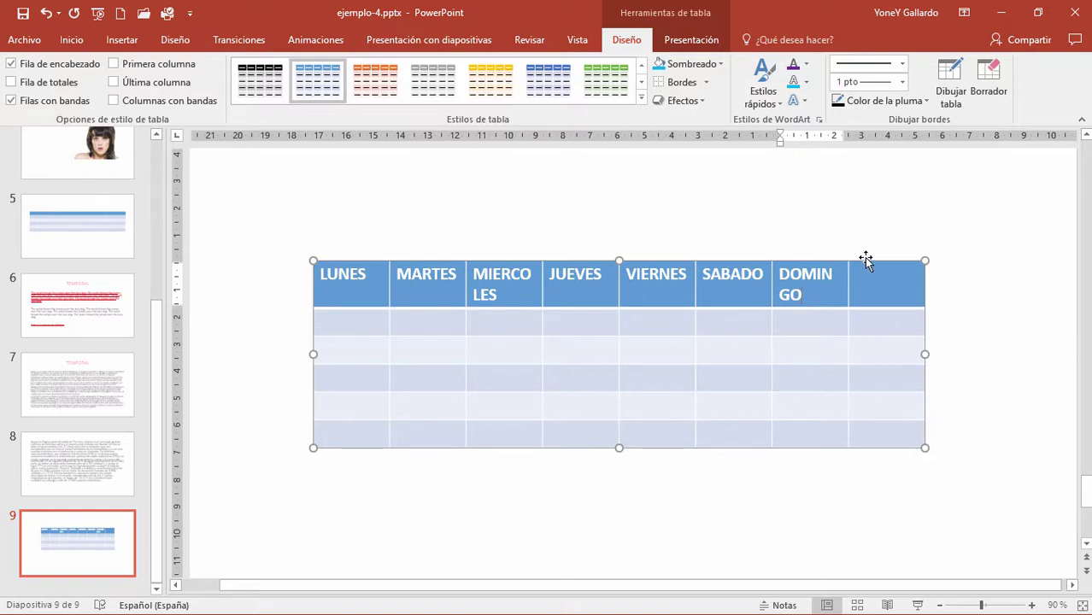
- Fill the LUNES column with 10, 20, 30, 40 and 50
click(883, 281)
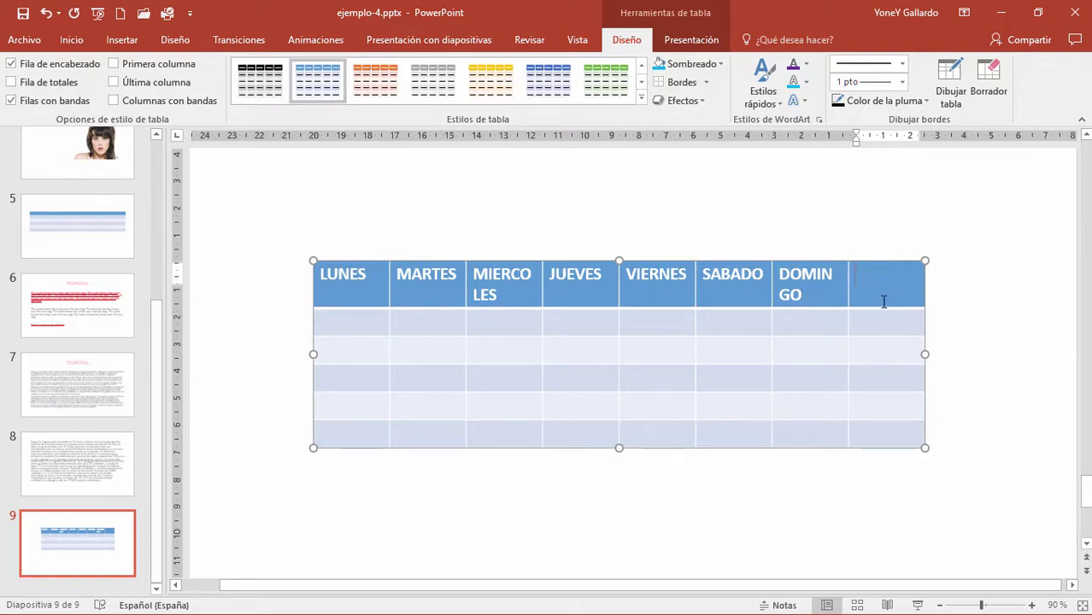
click(342, 319)
text(10)
key(Down)
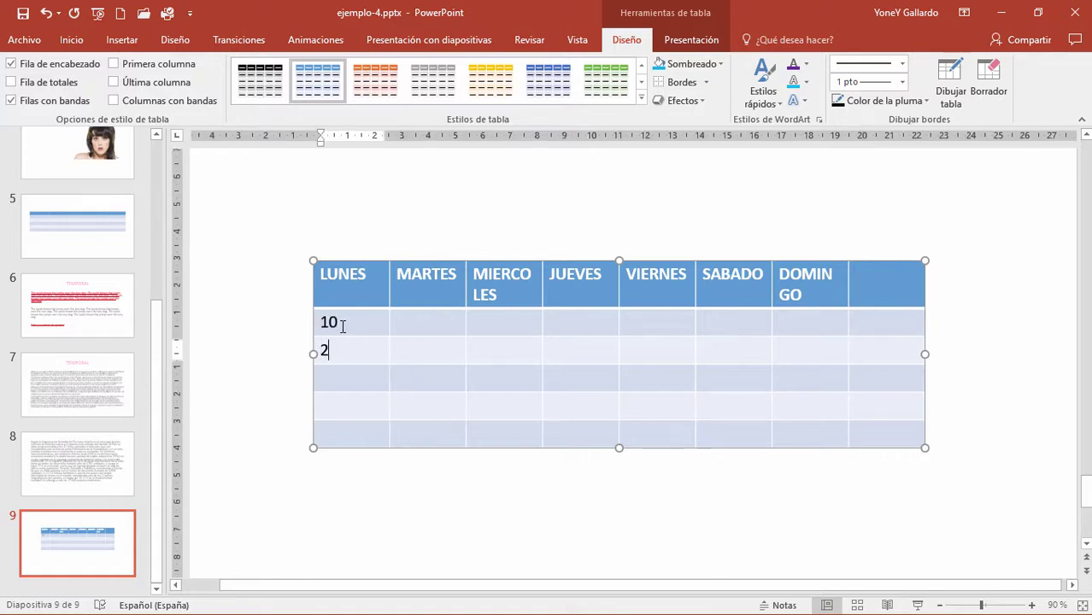
text(0)
key(Down)
text(30)
key(Down)
text(40)
key(Down)
text(5)
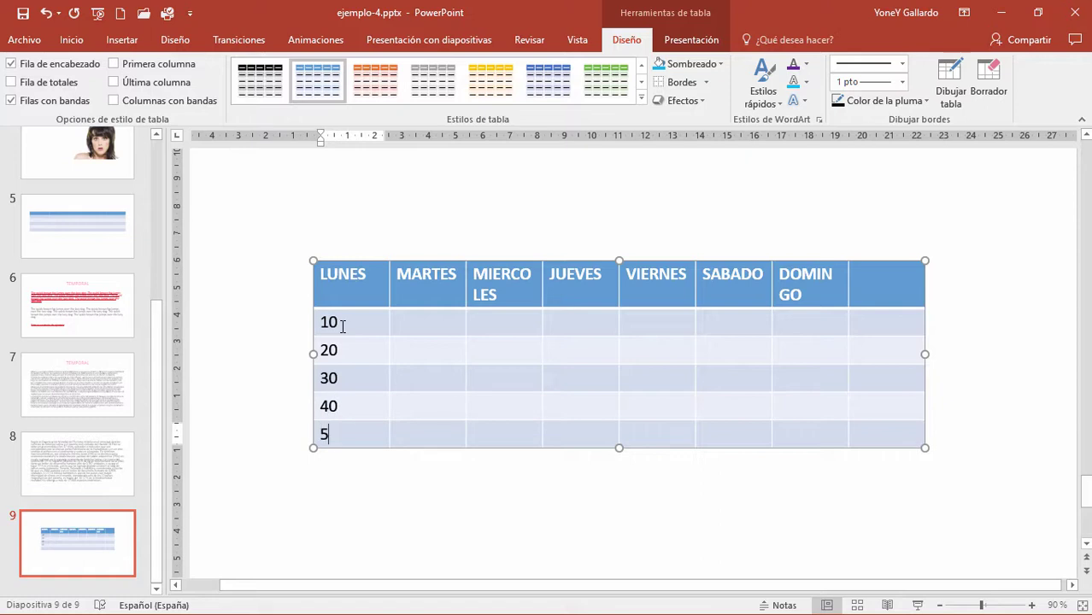
text(0)
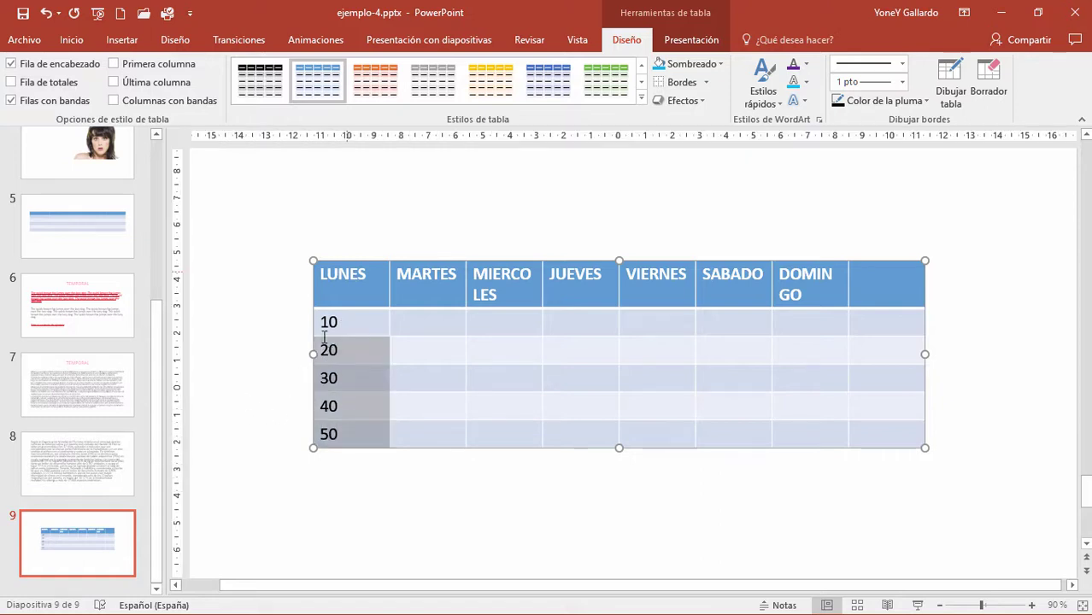
- Copy the LUNES values 10–50 into each column from MARTES through DOMINGO
drag(370, 435, 323, 321)
key(ctrl+c)
click(72, 41)
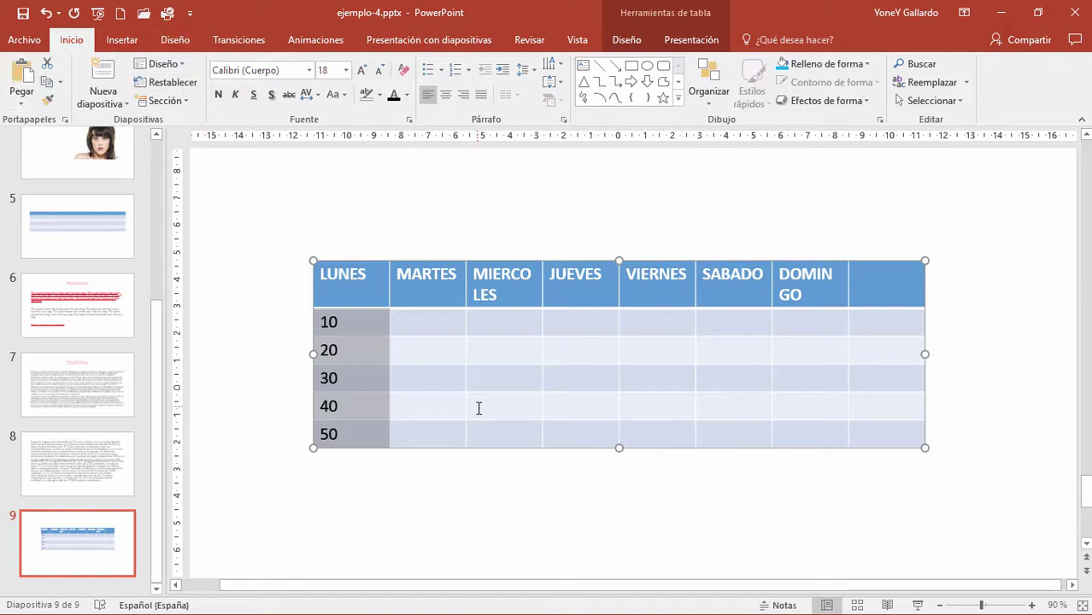
click(429, 328)
key(ctrl+v)
click(502, 321)
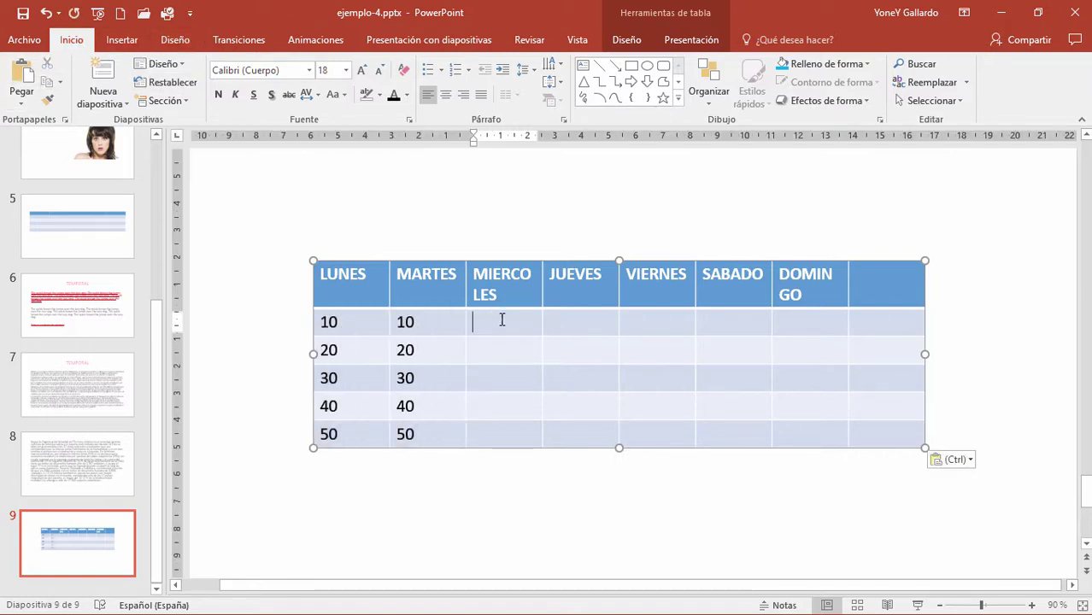
key(ctrl+v)
click(580, 328)
key(ctrl+v)
click(654, 325)
key(ctrl+v)
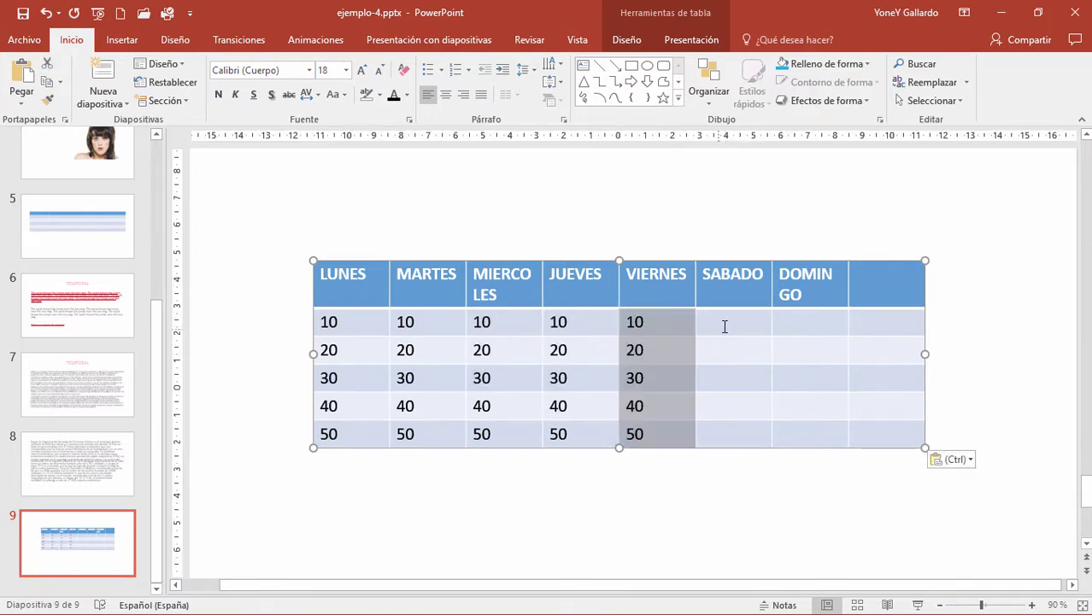
click(725, 326)
key(ctrl+v)
click(795, 329)
key(ctrl+v)
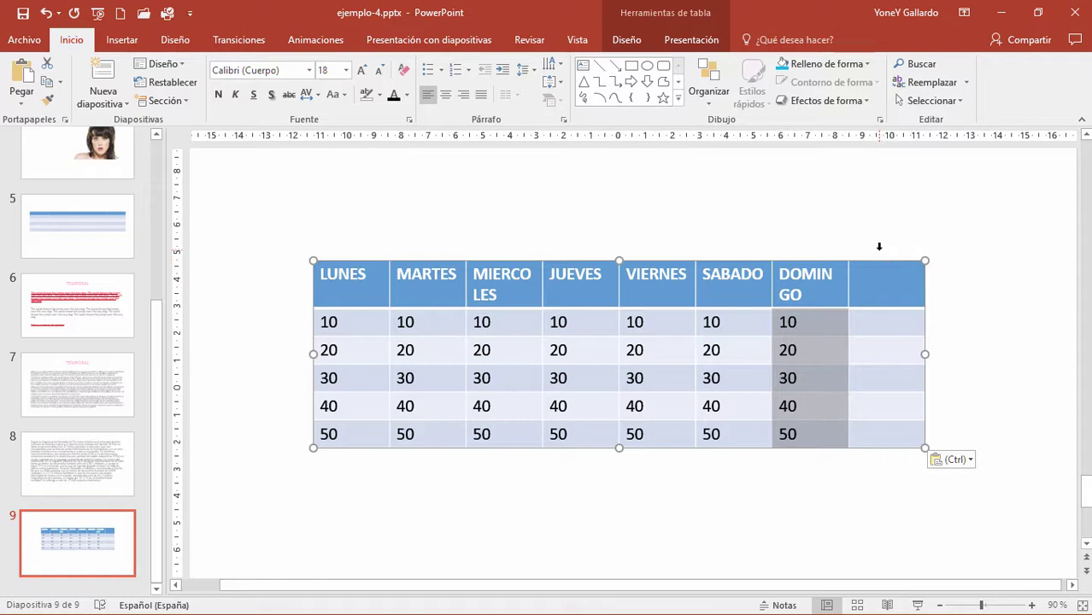
- Delete the empty eighth column and move the table up and slightly right
click(880, 247)
key(BackSpace)
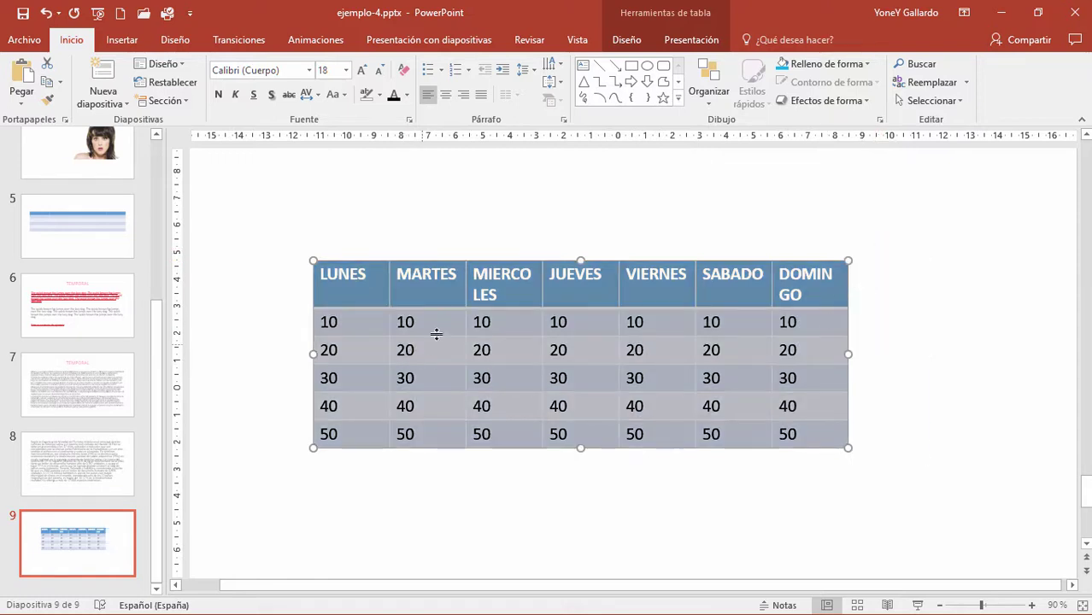
click(436, 333)
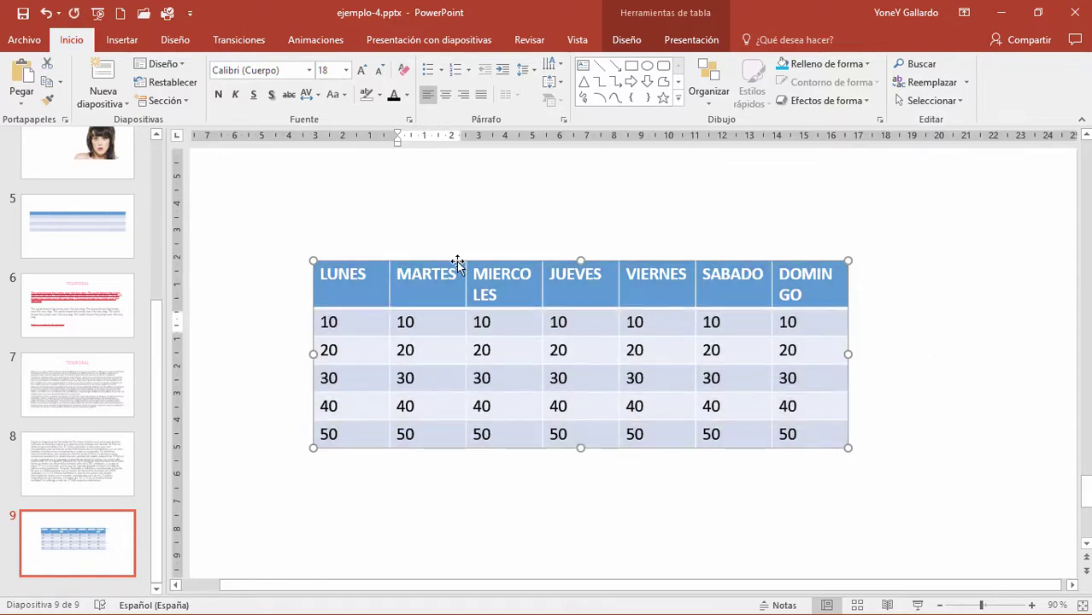
drag(457, 261, 486, 231)
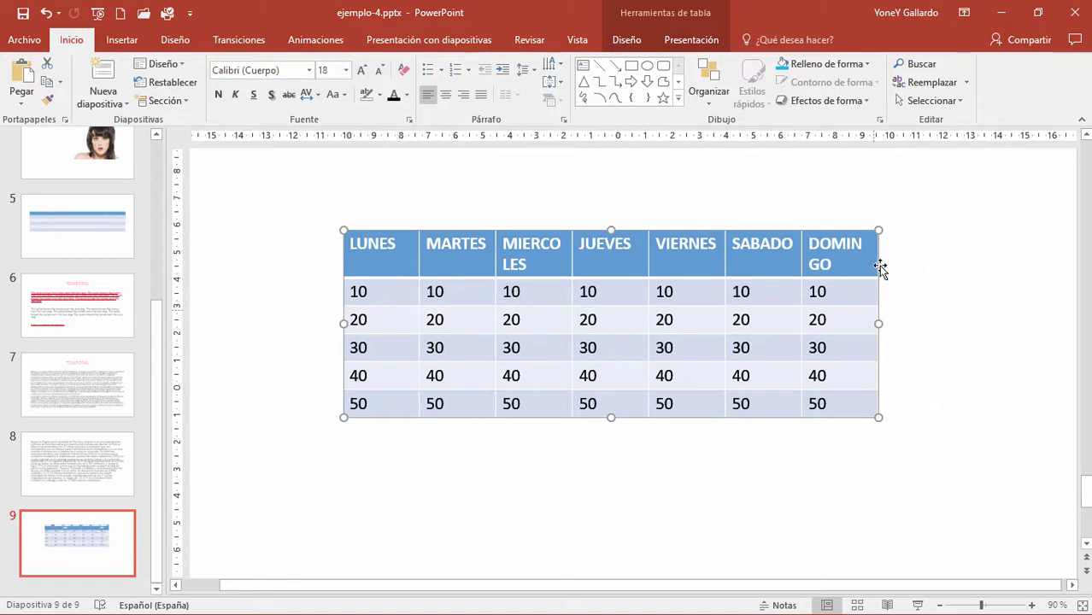
- Drag the weekday table higher and slightly right on slide 9, then deselect it
click(121, 39)
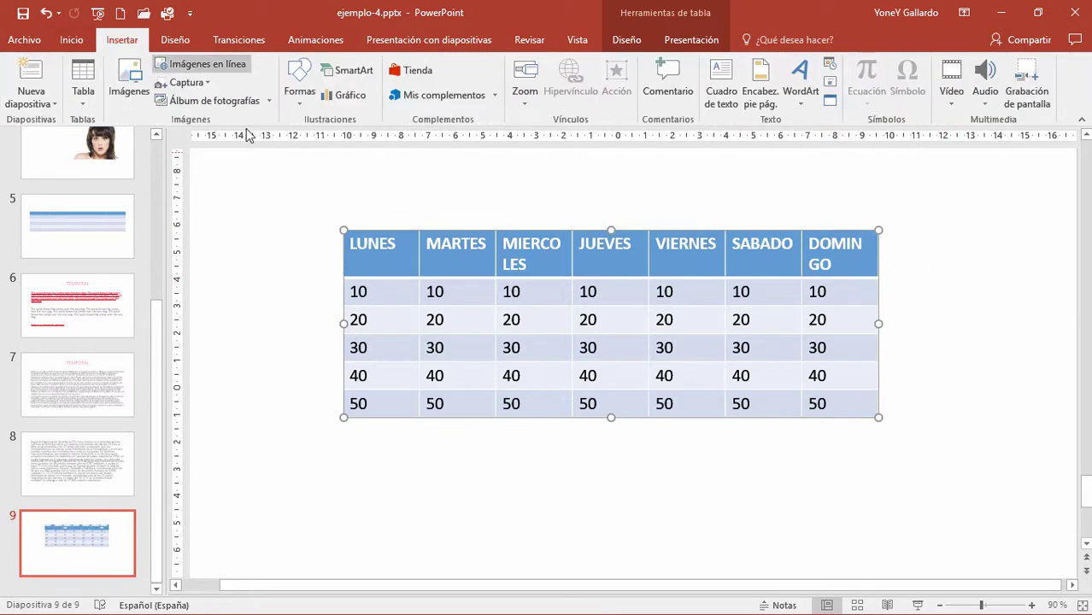
click(535, 255)
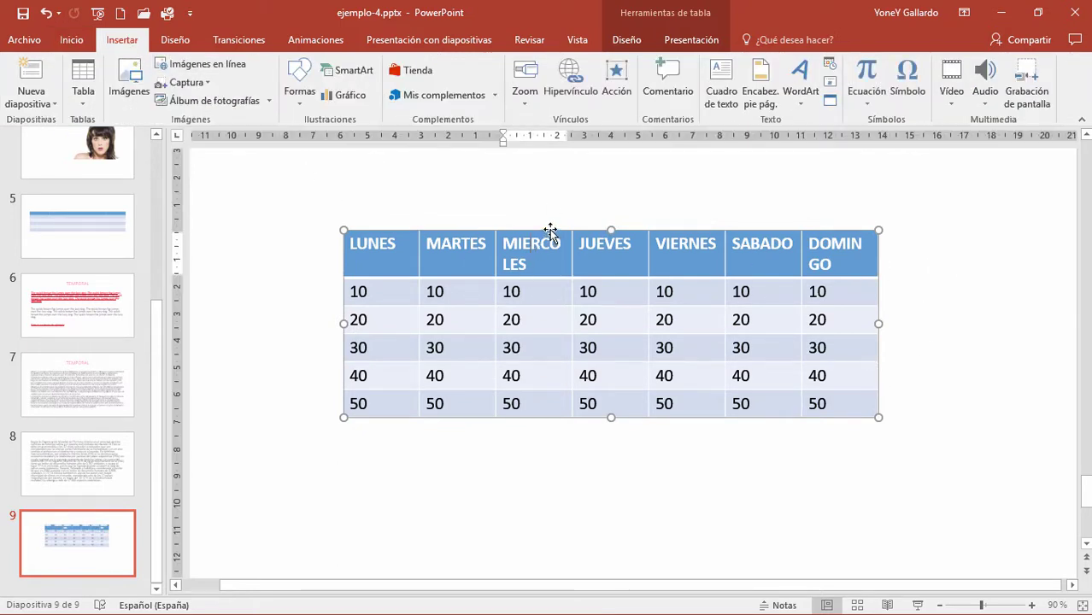
drag(550, 229, 535, 260)
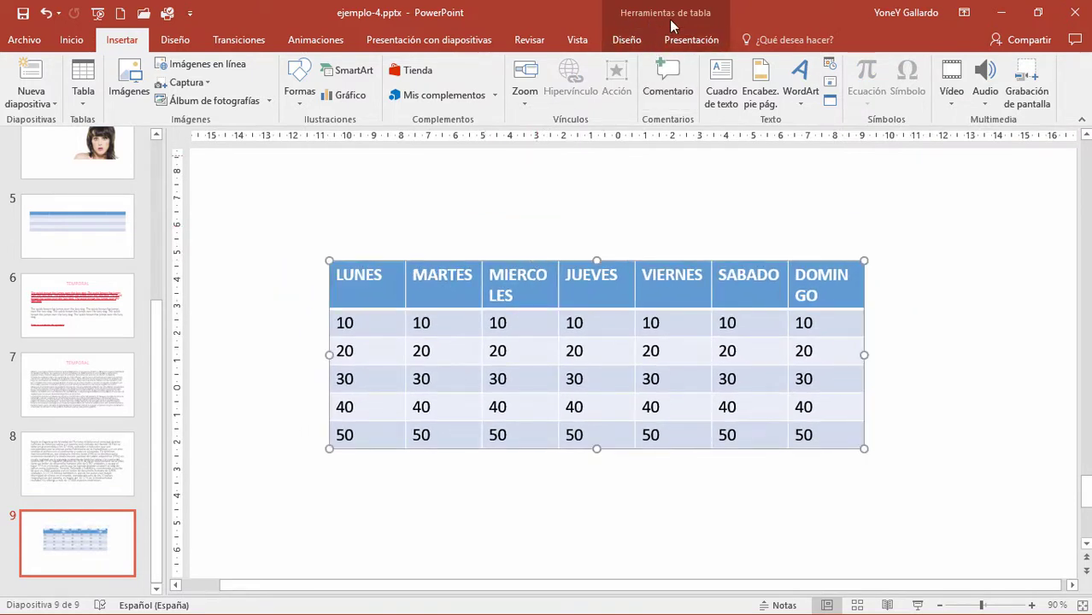
click(632, 43)
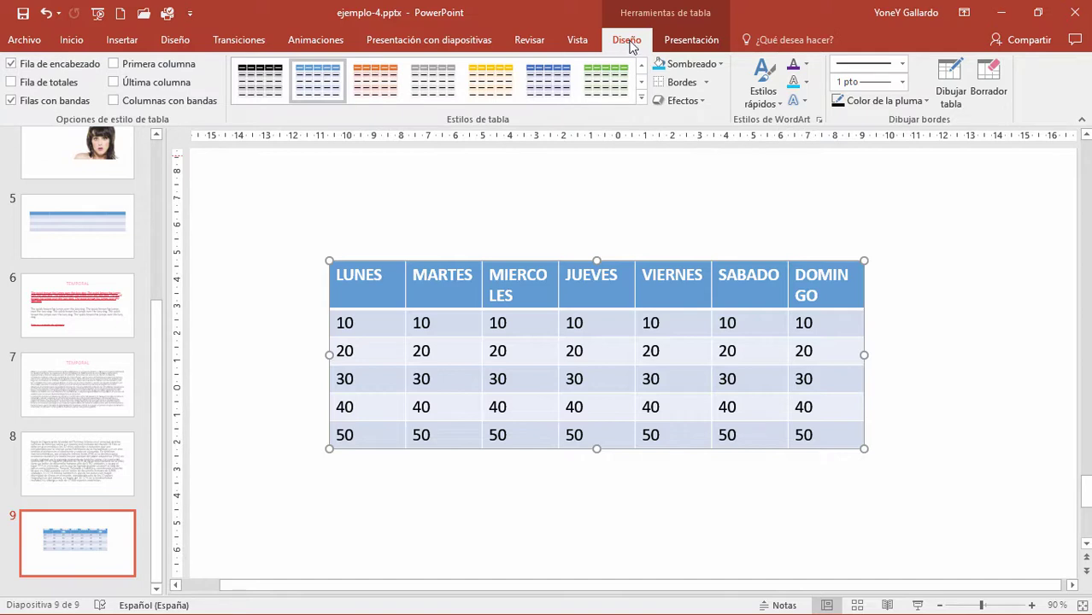
click(706, 49)
click(538, 299)
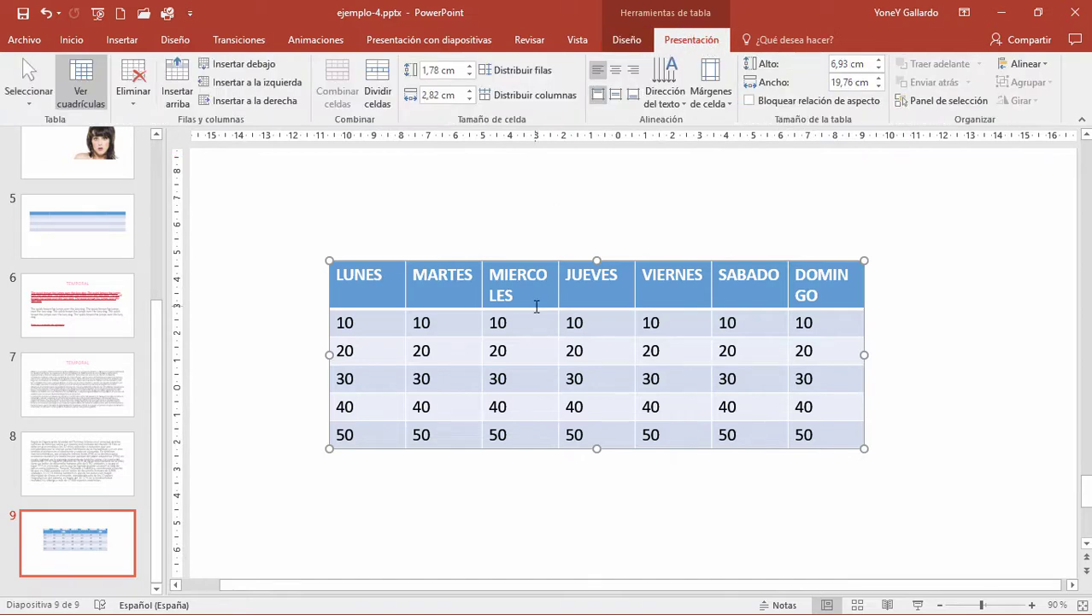
mouse_move(552, 268)
mouse_down()
mouse_move(556, 195)
mouse_move(599, 258)
mouse_up()
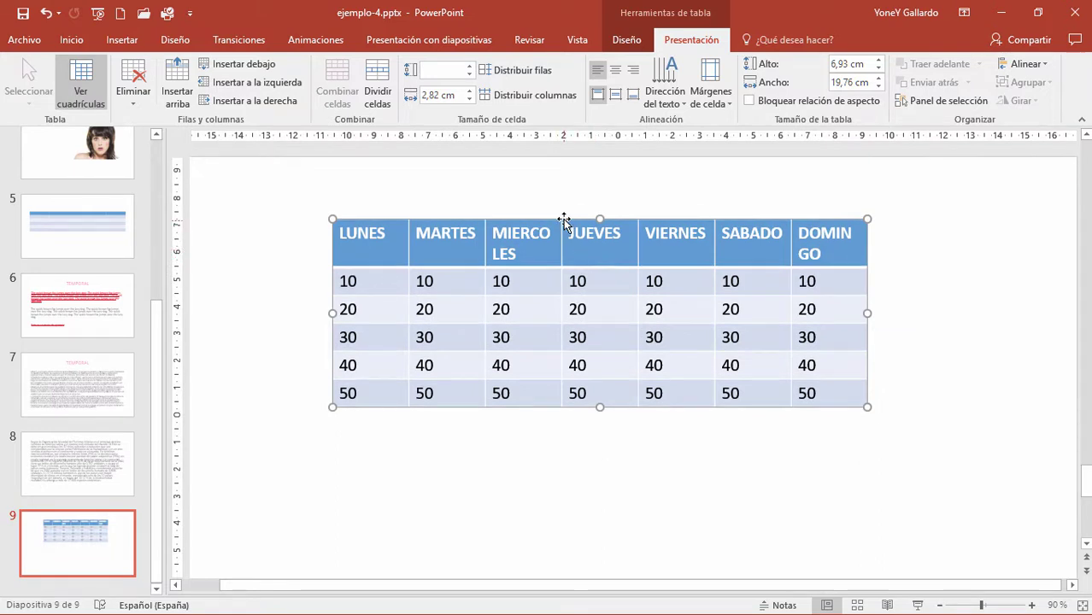
drag(566, 221, 573, 205)
click(122, 40)
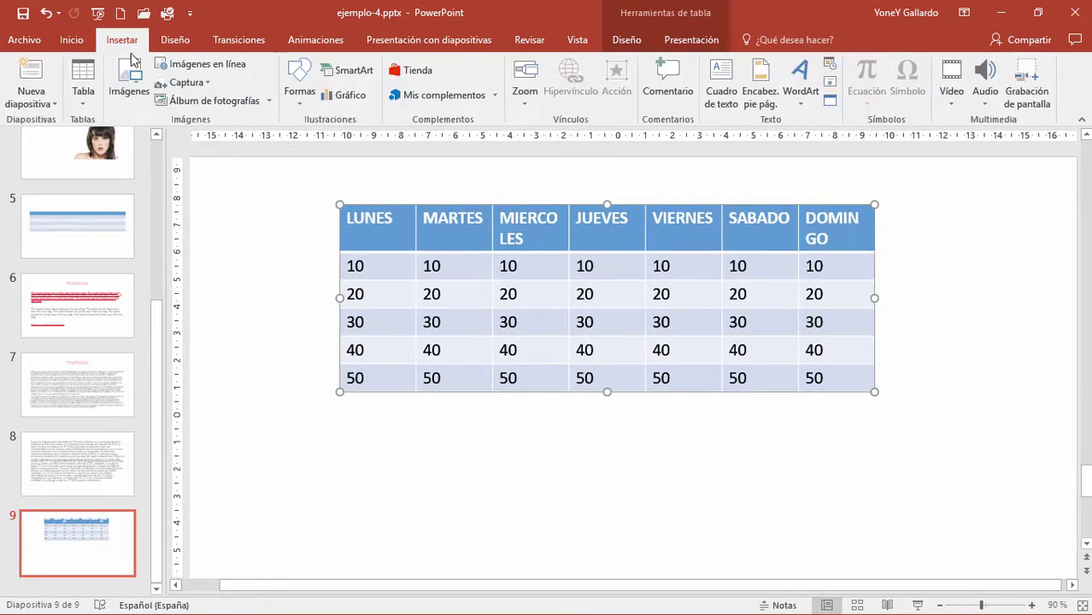
click(708, 496)
scroll(708, 496, down, 1)
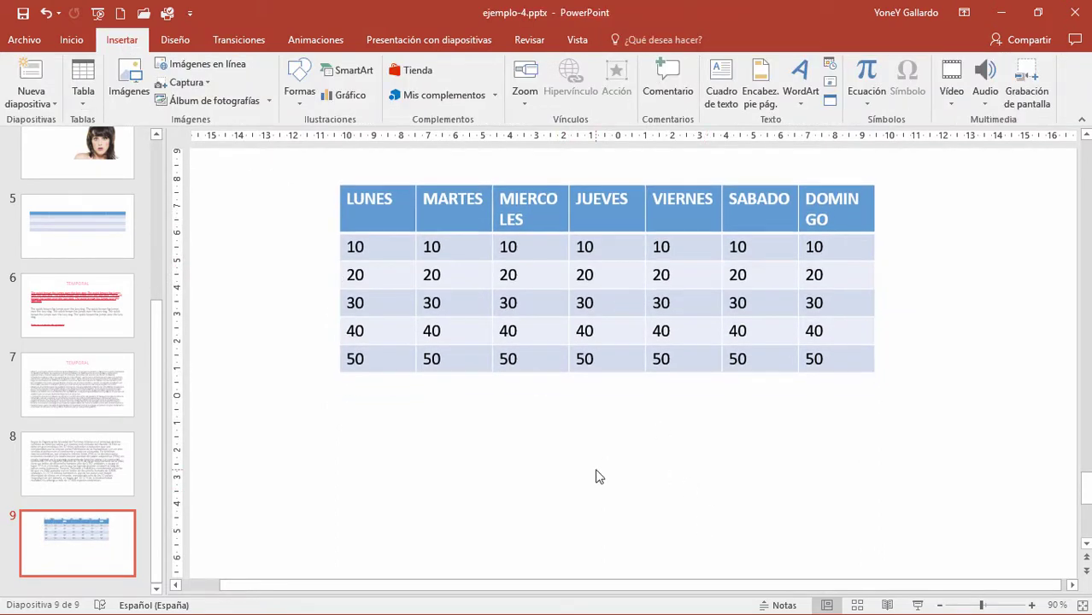
- Insert an empty 5-column by 10-row table and place it below the weekday table
click(88, 98)
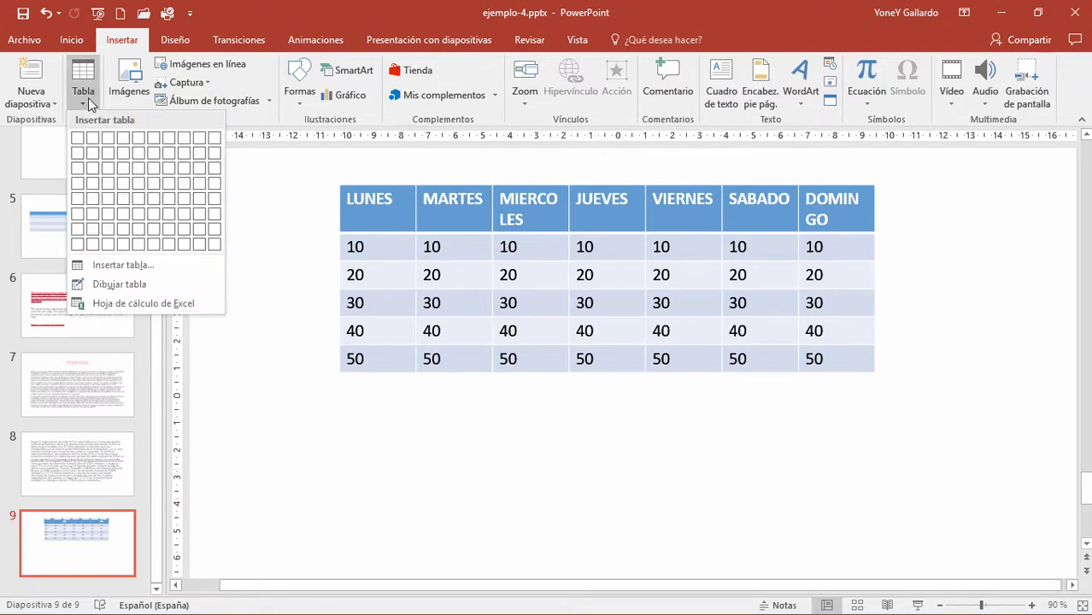
click(130, 263)
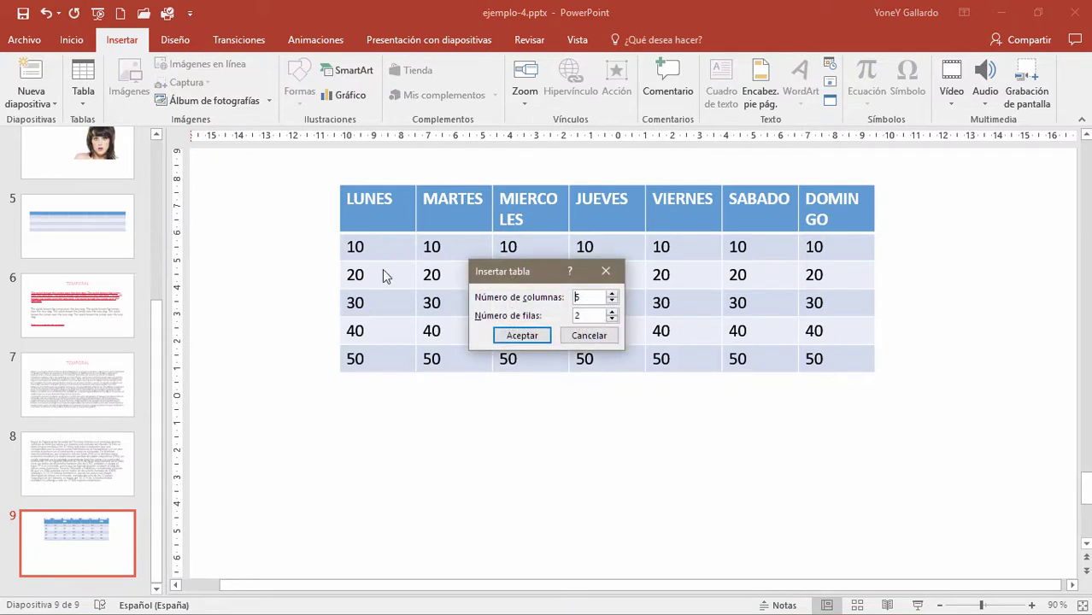
drag(514, 276, 522, 414)
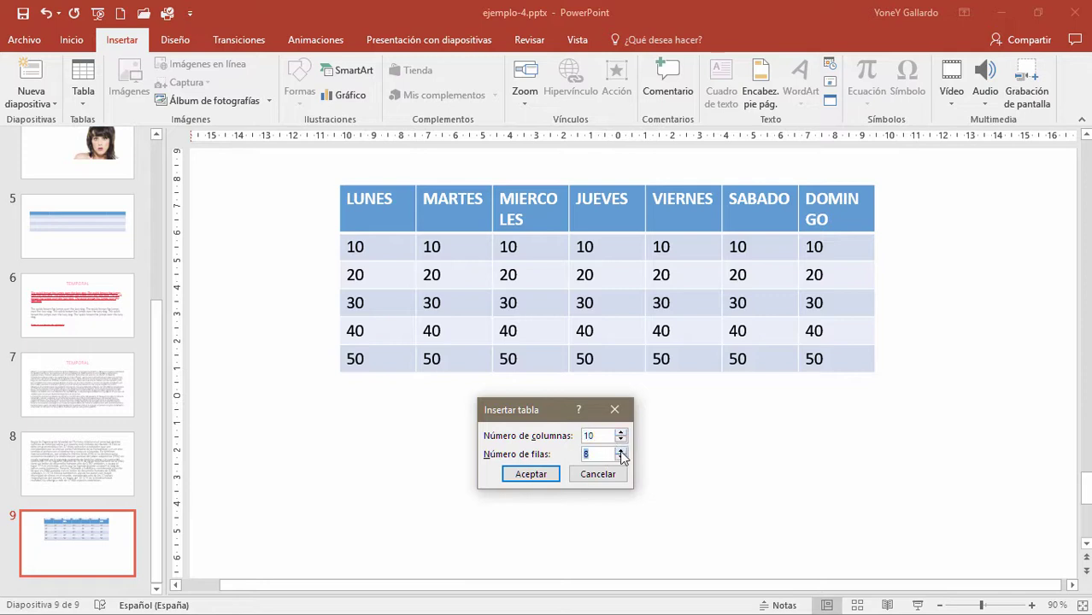
click(621, 440)
click(522, 475)
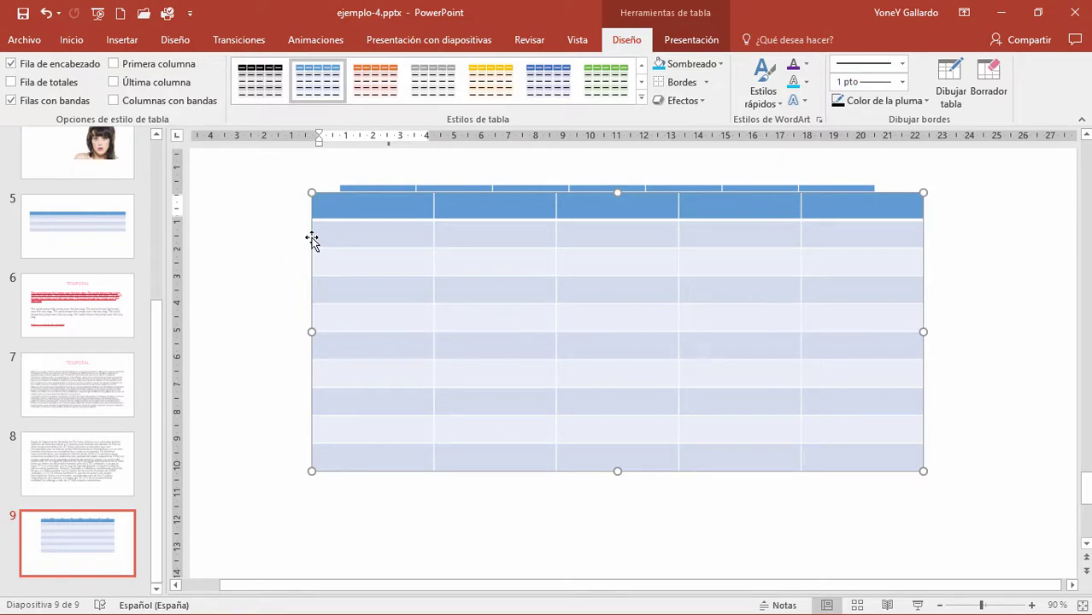
mouse_move(310, 237)
mouse_down()
mouse_move(323, 462)
mouse_move(274, 434)
mouse_up()
scroll(829, 432, down, 1)
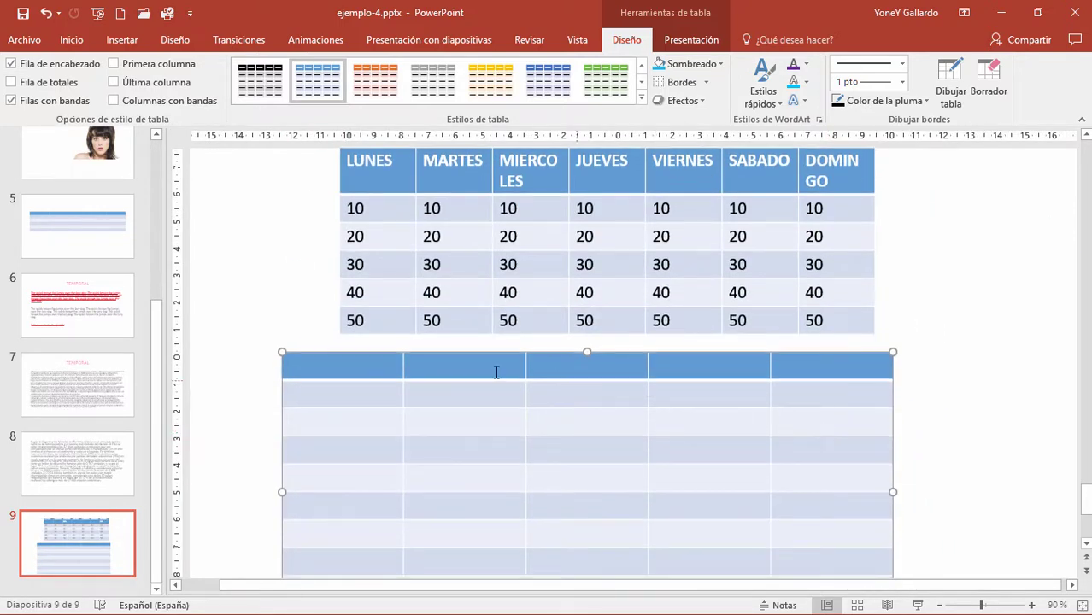
- Select the empty 5-column table beneath the weekday table and delete it
click(617, 210)
click(128, 41)
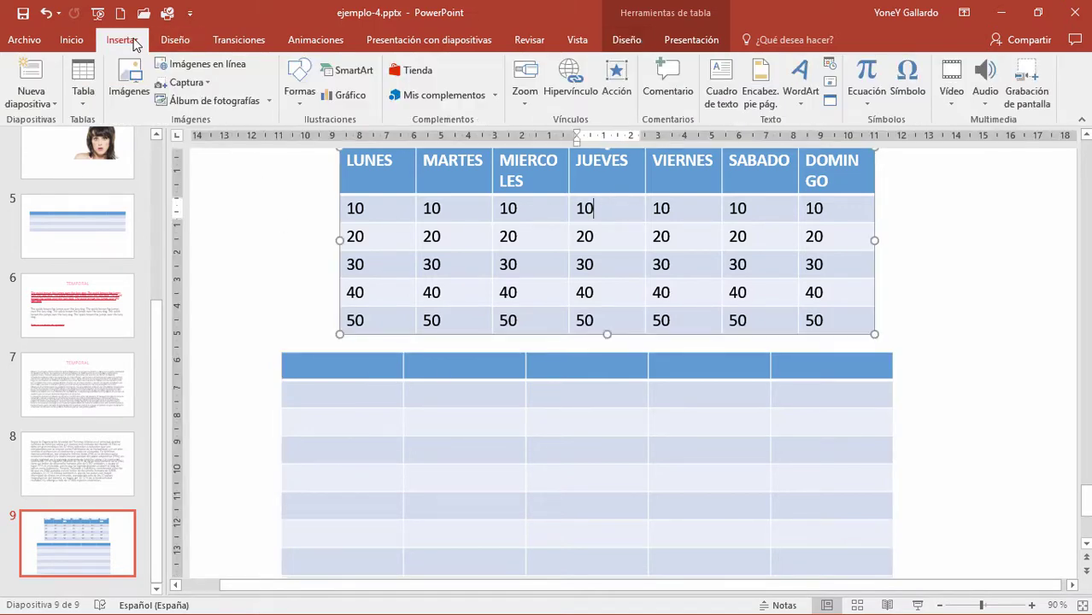
click(83, 96)
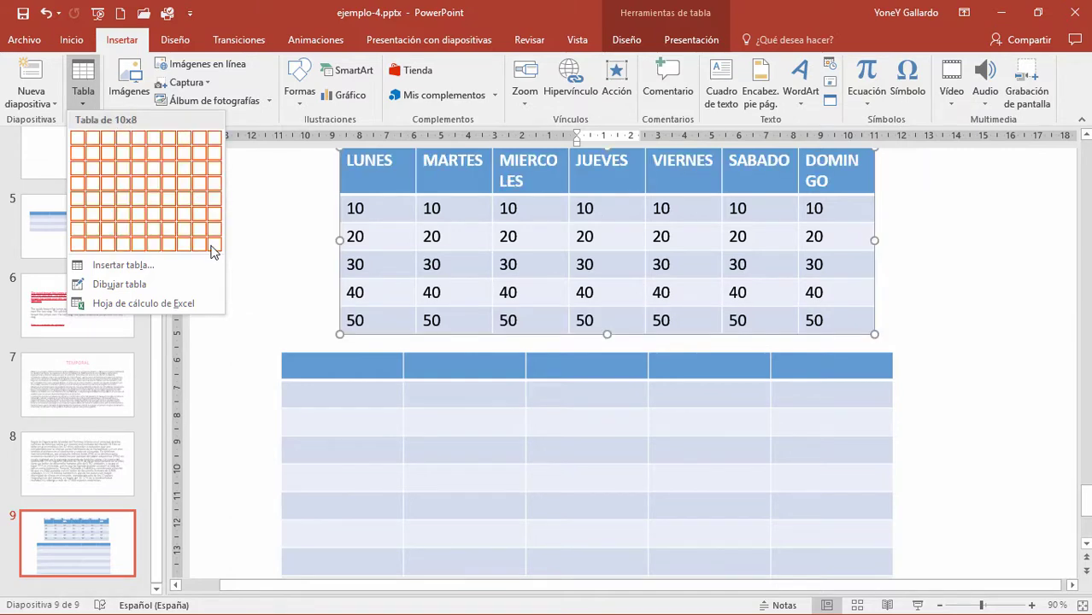
click(255, 336)
click(366, 368)
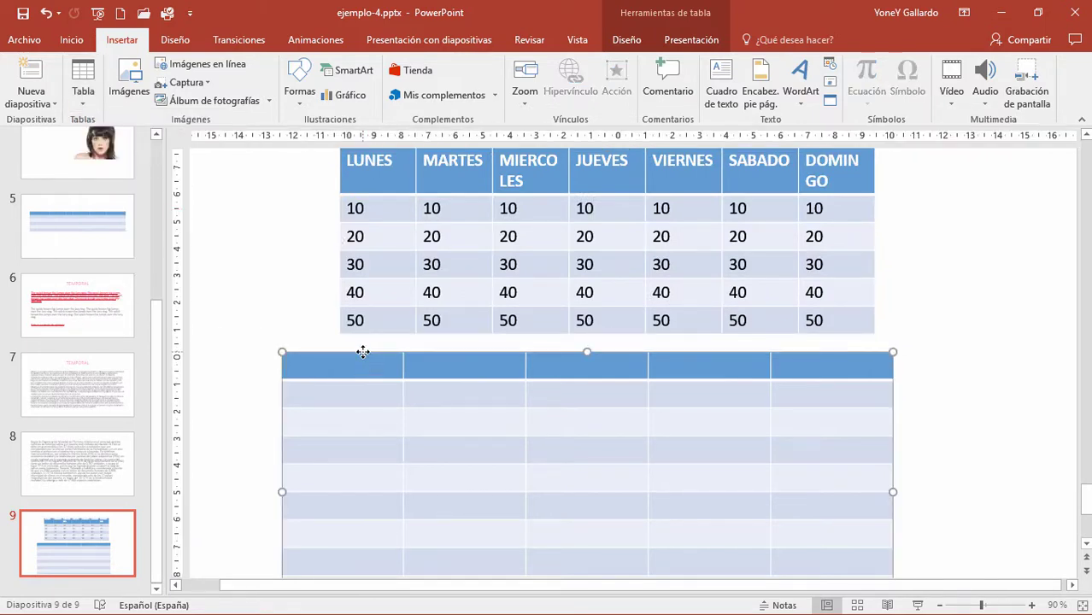
key(Delete)
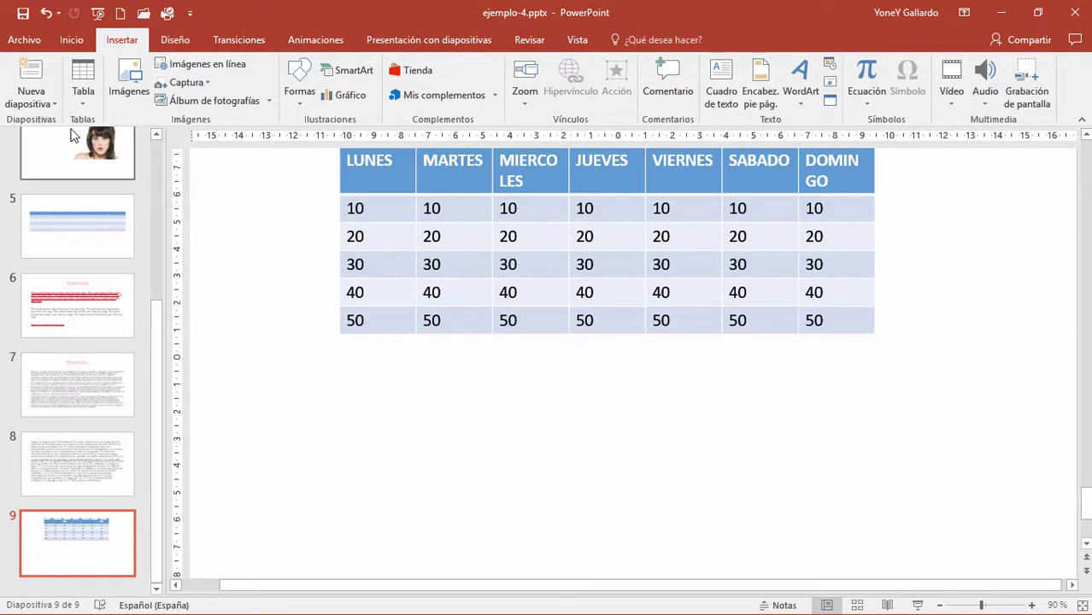
- Draw a single-cell table box with Dibujar tabla below the LUNES–DOMINGO table
click(82, 104)
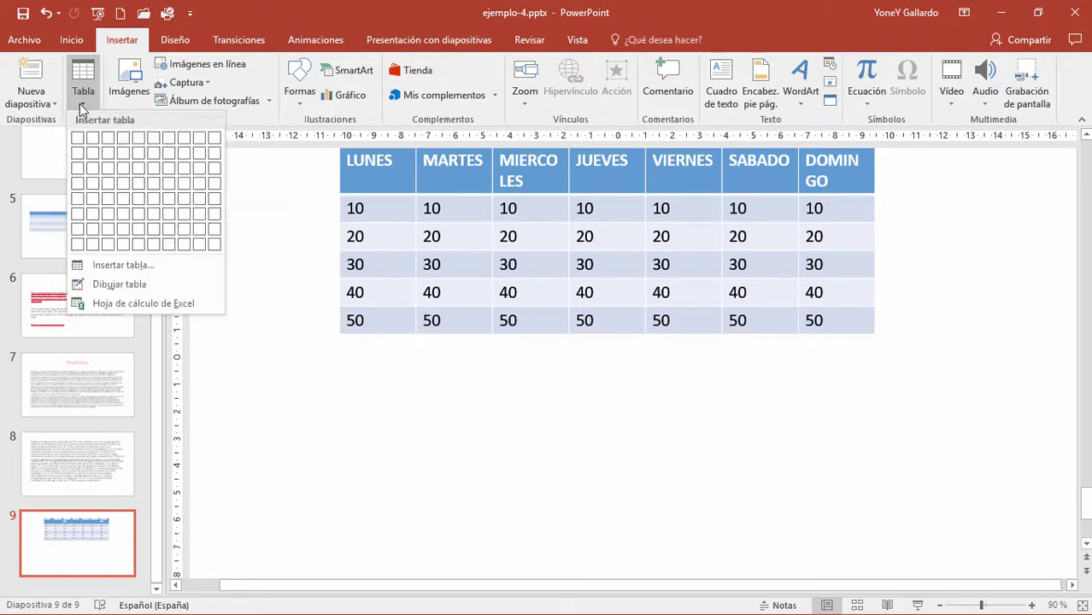
click(126, 282)
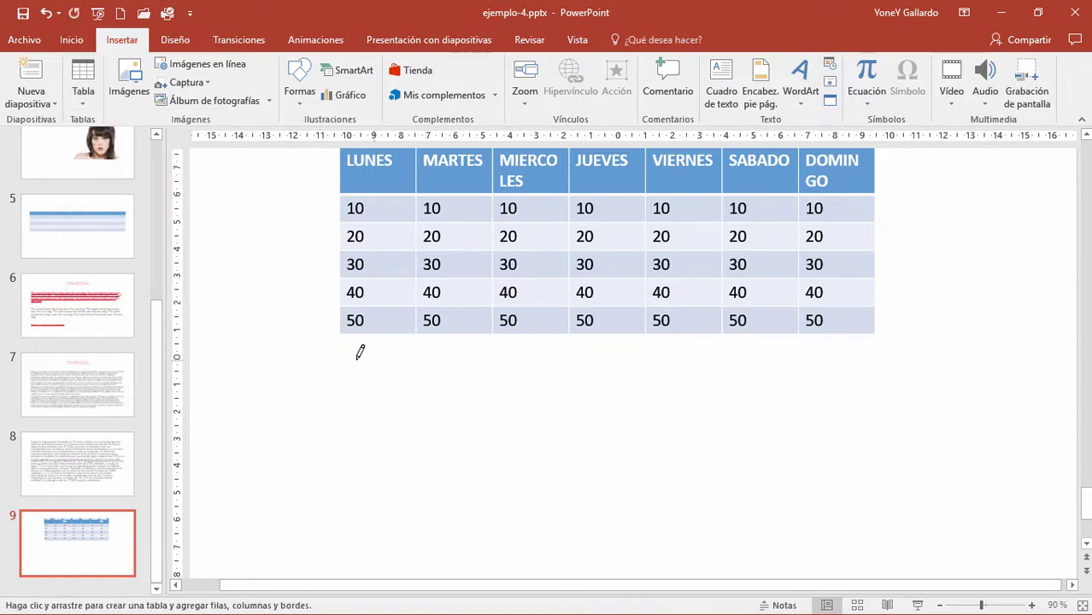
scroll(358, 322, down, 2)
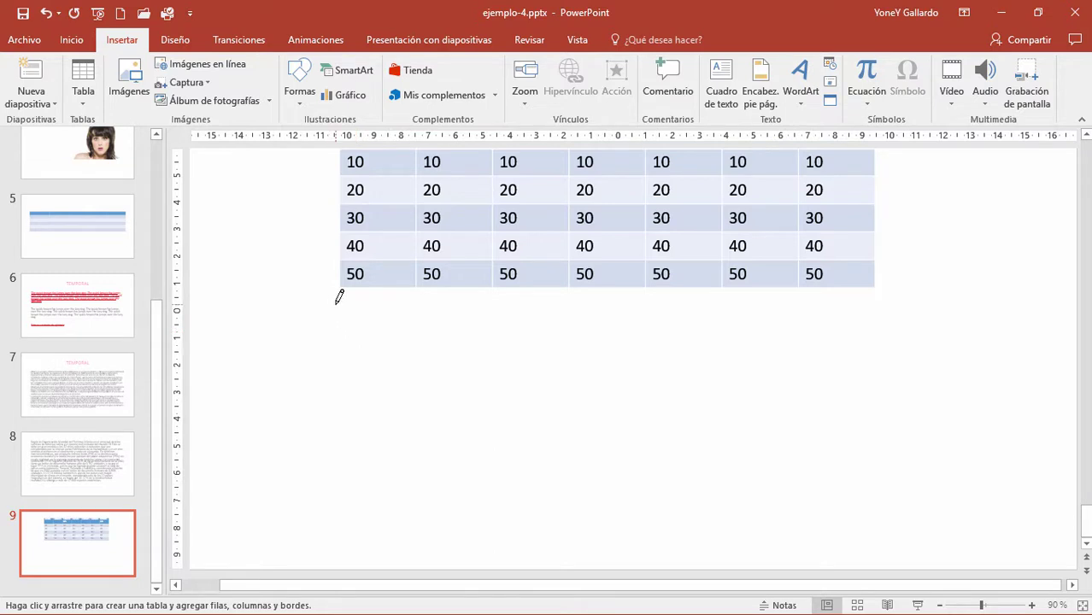
drag(350, 318, 589, 425)
drag(849, 474, 879, 541)
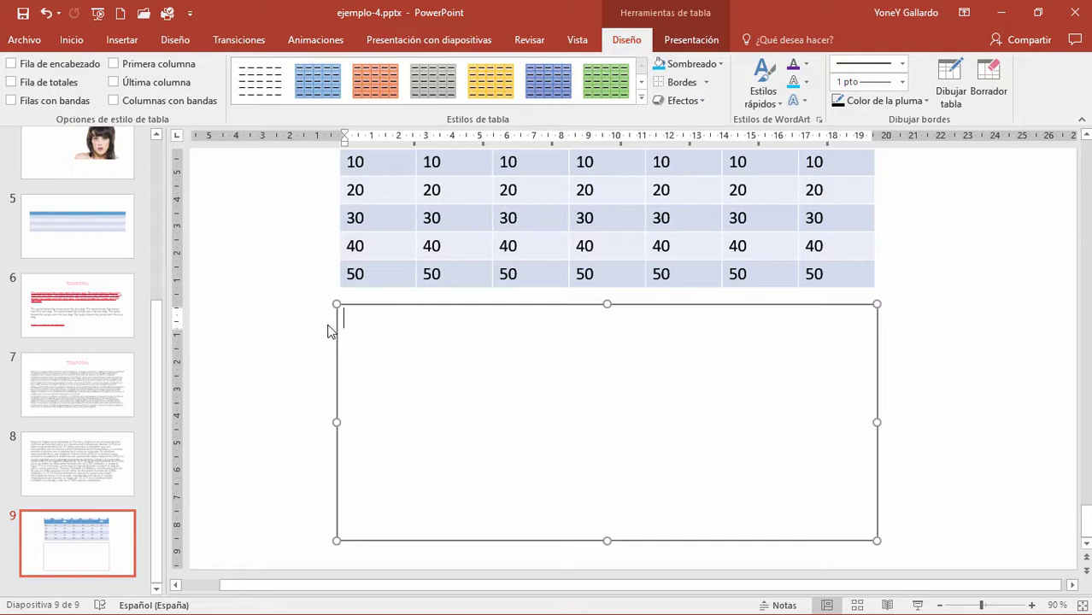
- Try drawing row lines in the drawn box, undo them, then delete the empty drawn table
click(118, 43)
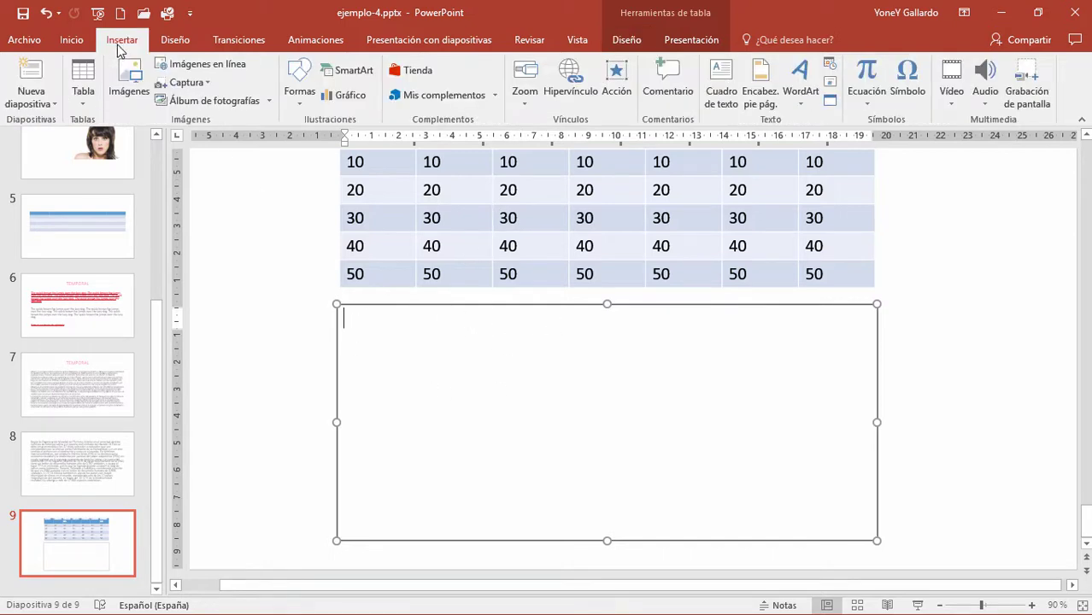
click(88, 94)
click(107, 282)
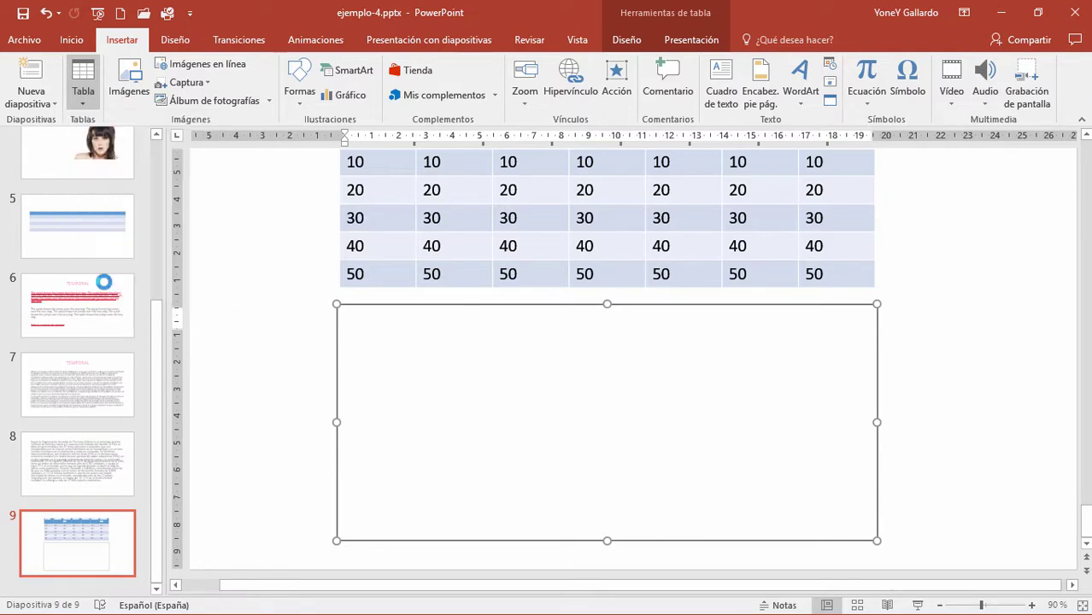
mouse_move(340, 333)
mouse_down()
mouse_move(787, 403)
mouse_move(881, 364)
mouse_up()
key(ctrl+z)
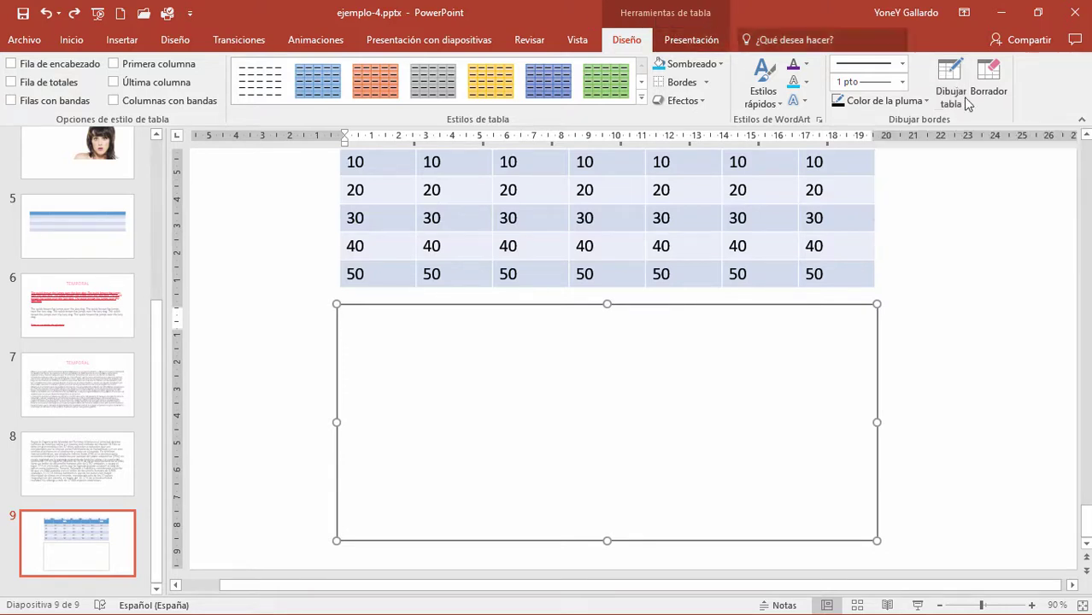
click(947, 82)
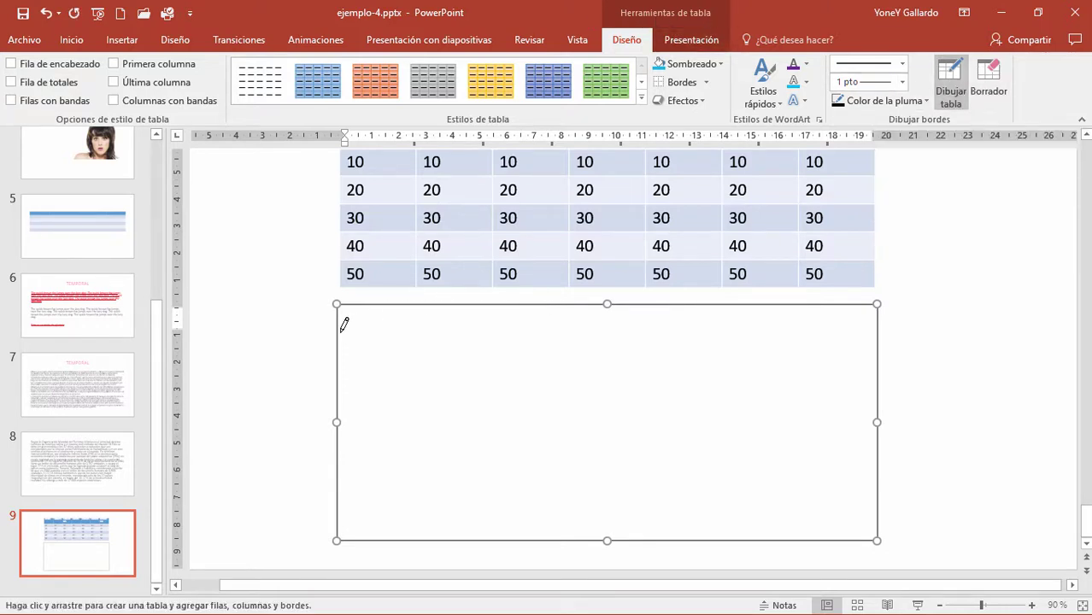
drag(340, 329, 882, 343)
drag(884, 338, 883, 358)
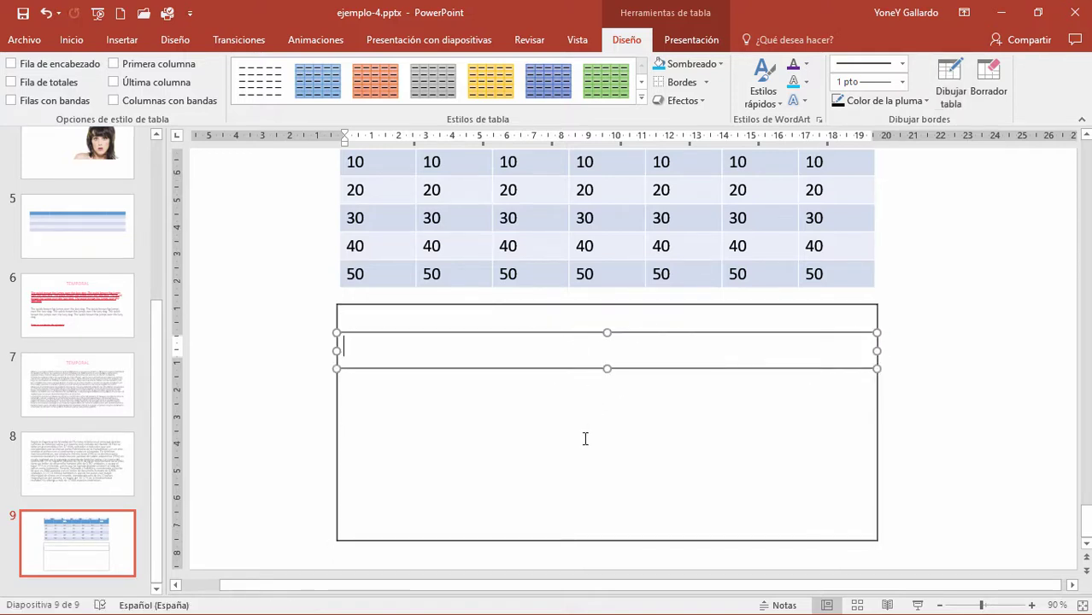
key(ctrl+z)
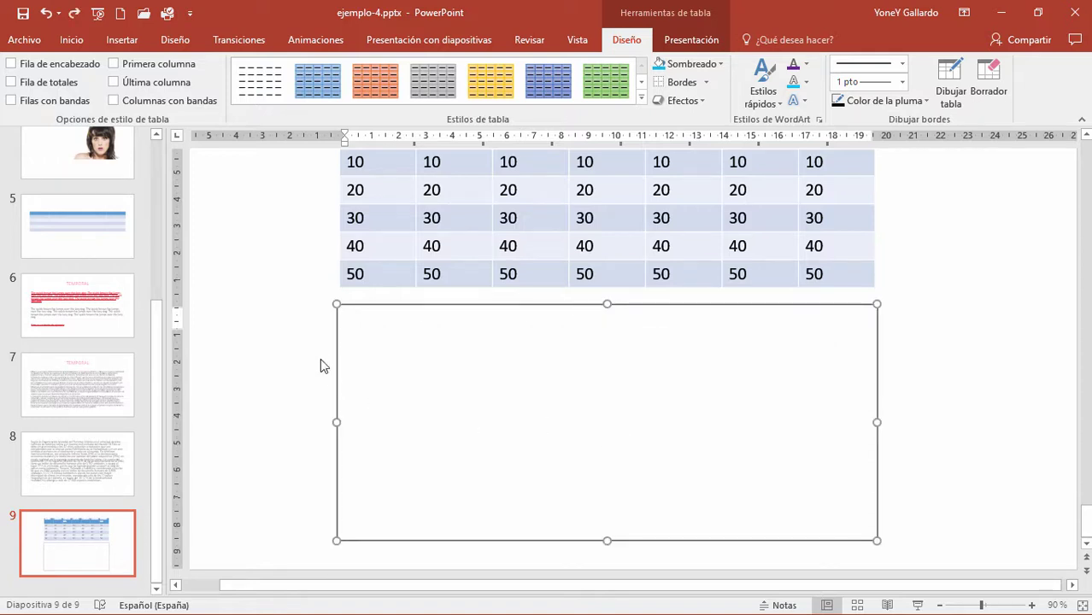
key(Delete)
- Insert a blank embedded Excel worksheet, move it below the weekday table and widen it to columns A–H
click(121, 40)
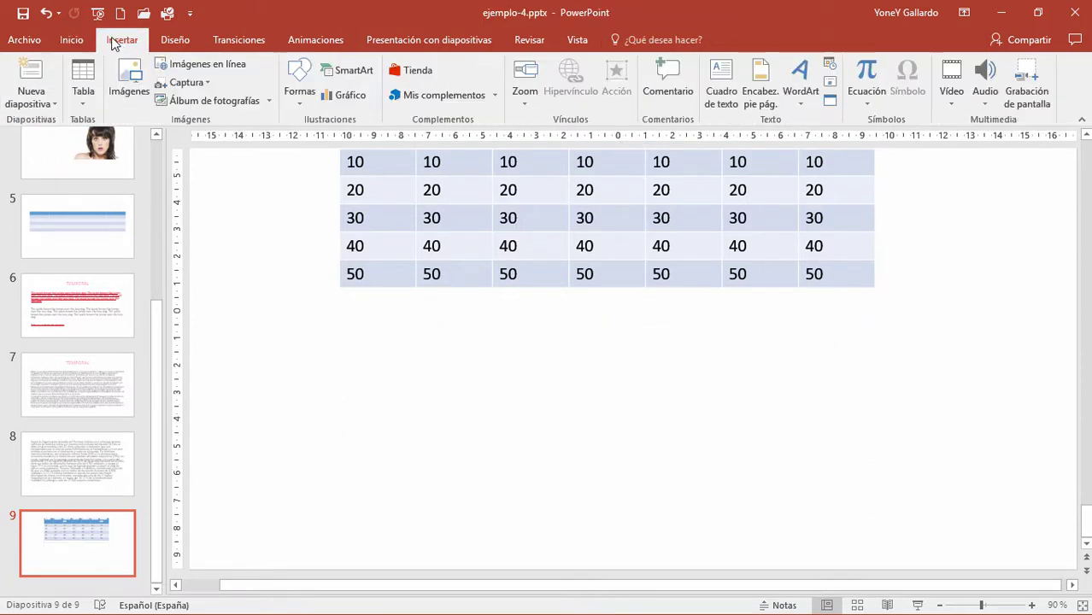
click(88, 112)
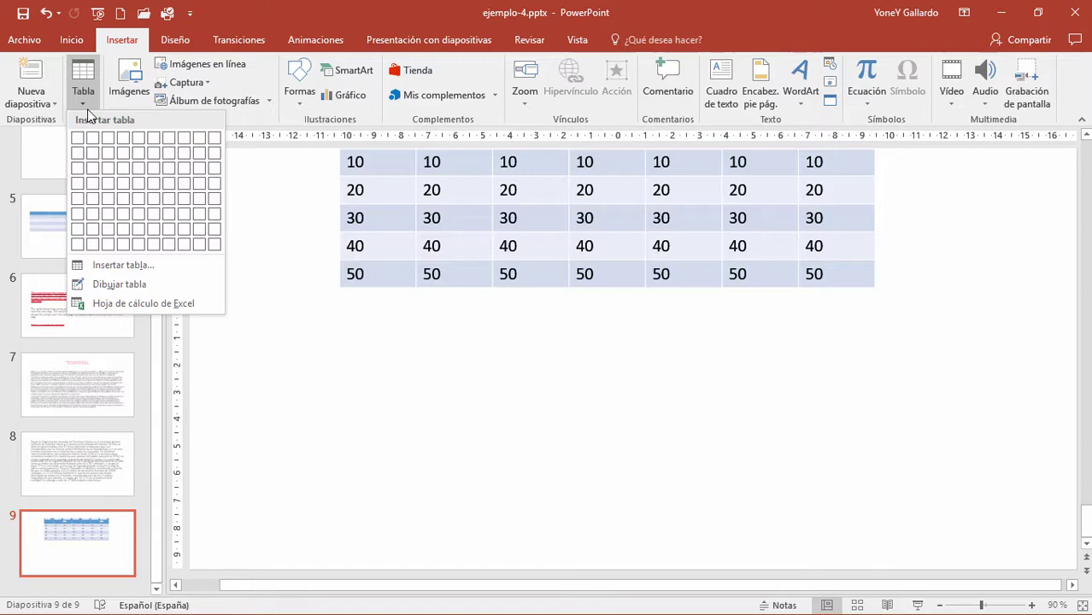
click(115, 306)
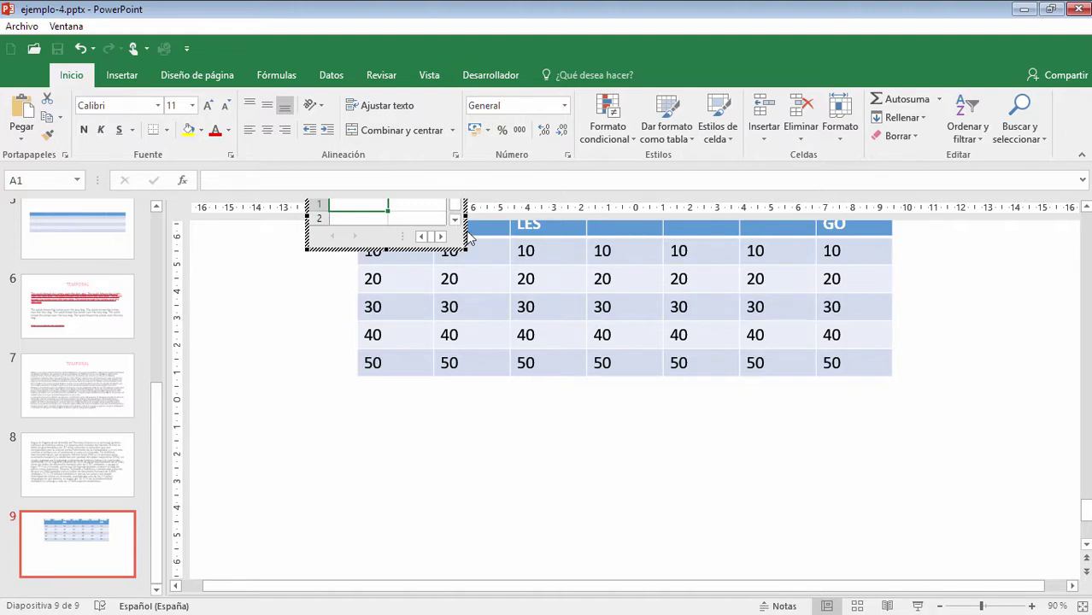
drag(468, 239, 515, 477)
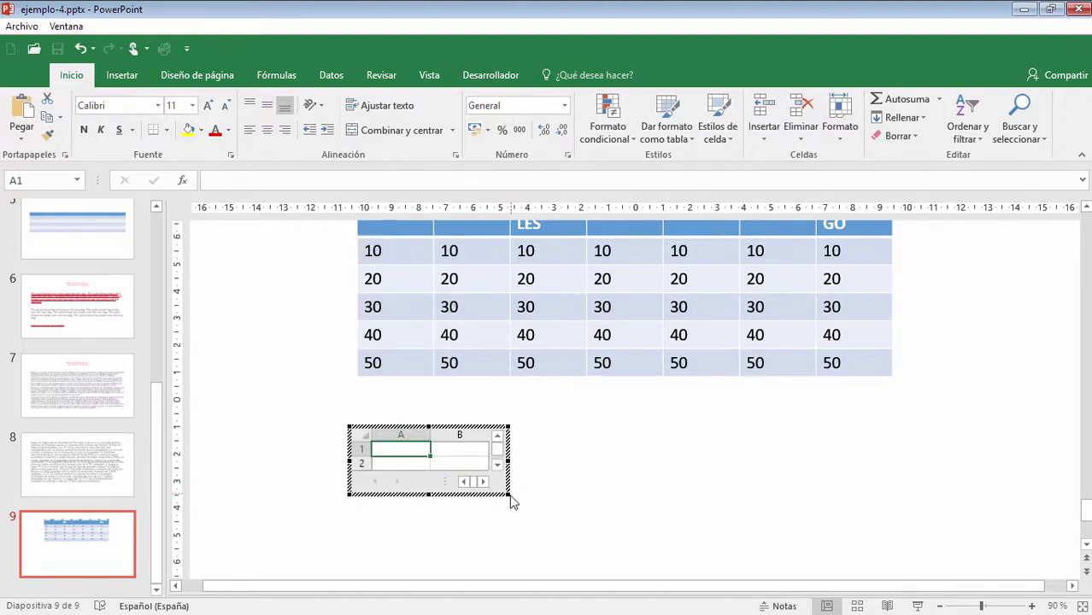
drag(511, 495, 859, 553)
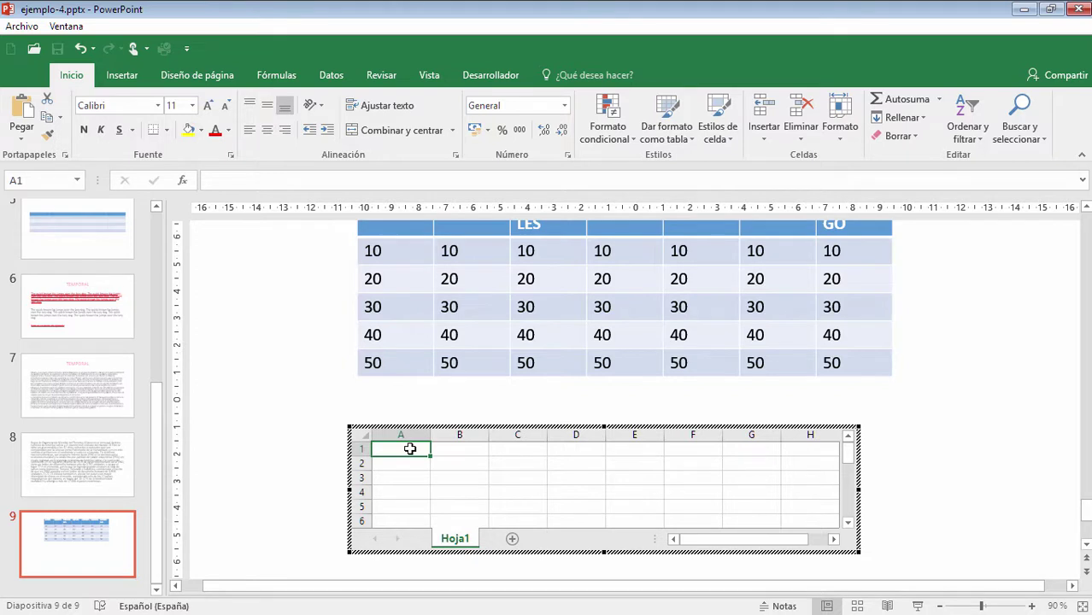
- Enter LUNES in A1 and fill the weekday headers through DOMINGO in G1
text(LUNES)
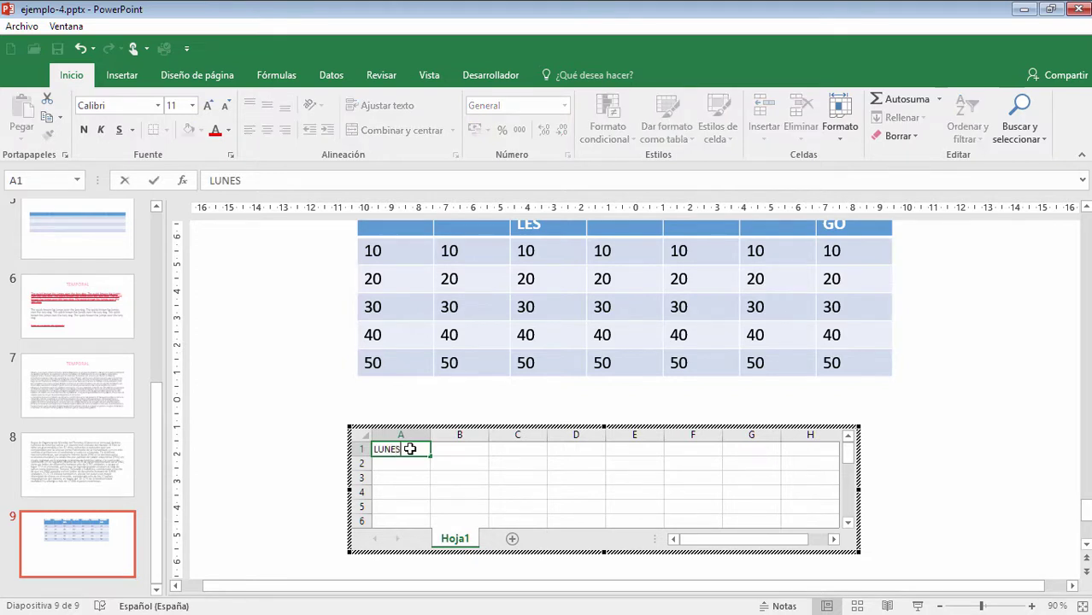
key(Return)
click(411, 449)
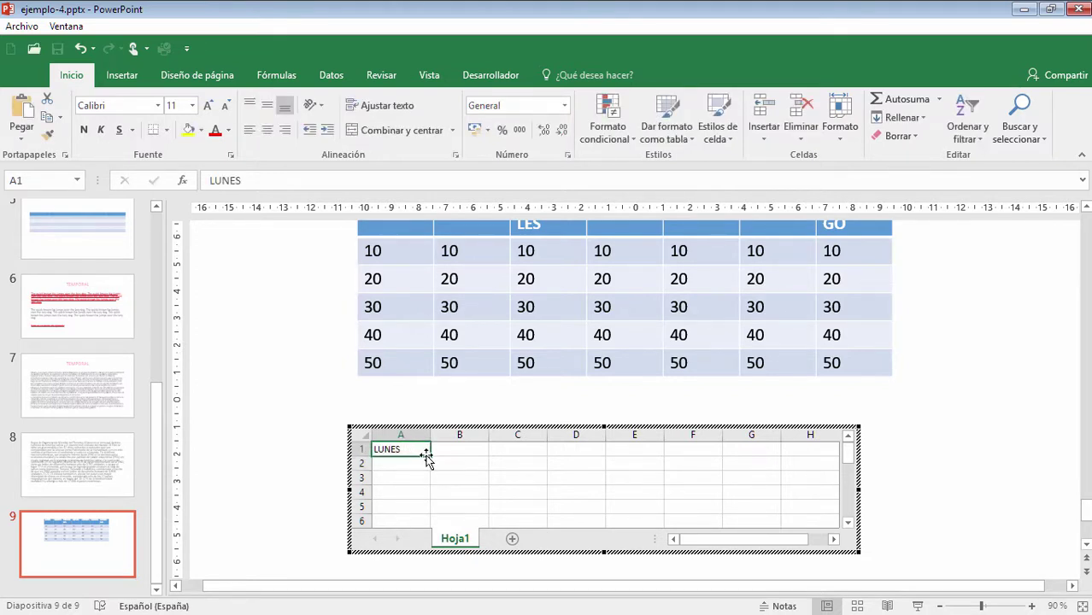
drag(433, 458, 781, 454)
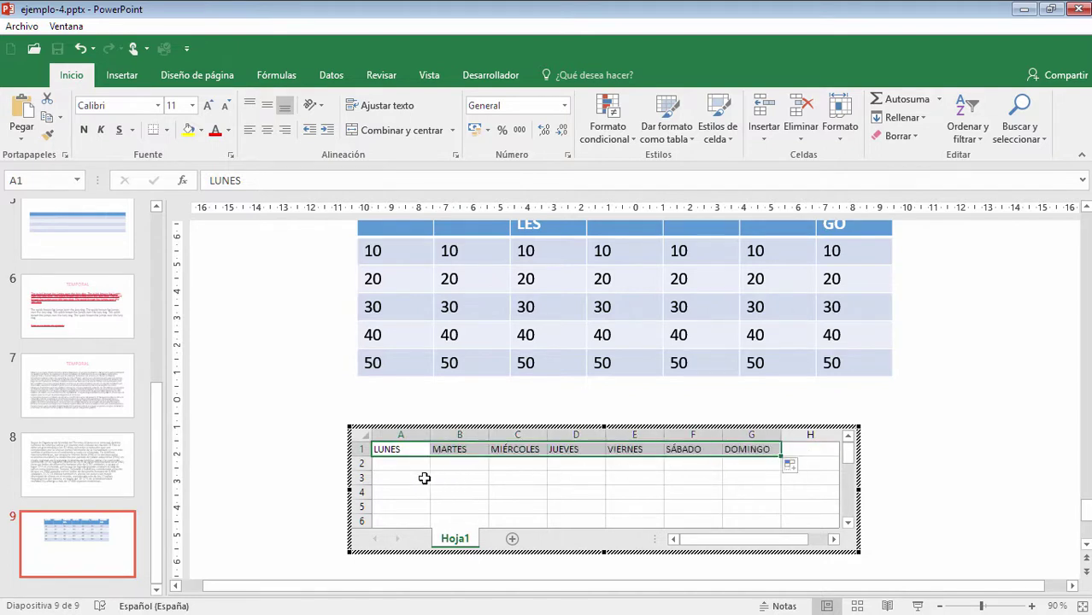
- Enter 5, 10, 15, 20 in A2:A5 and fill them across to column G
click(400, 463)
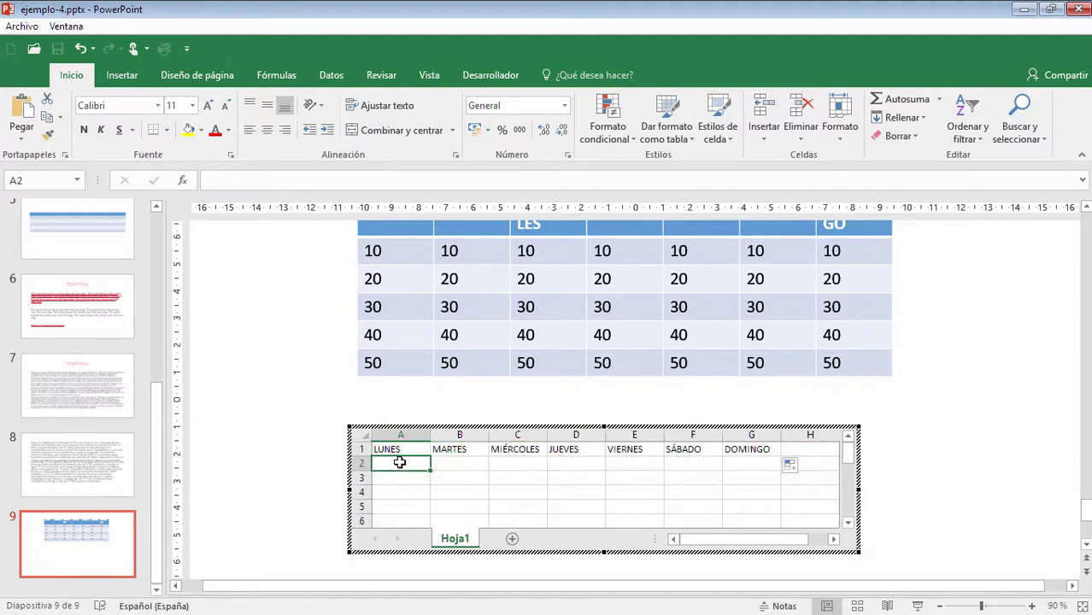
text(5)
key(Return)
text(10)
key(Return)
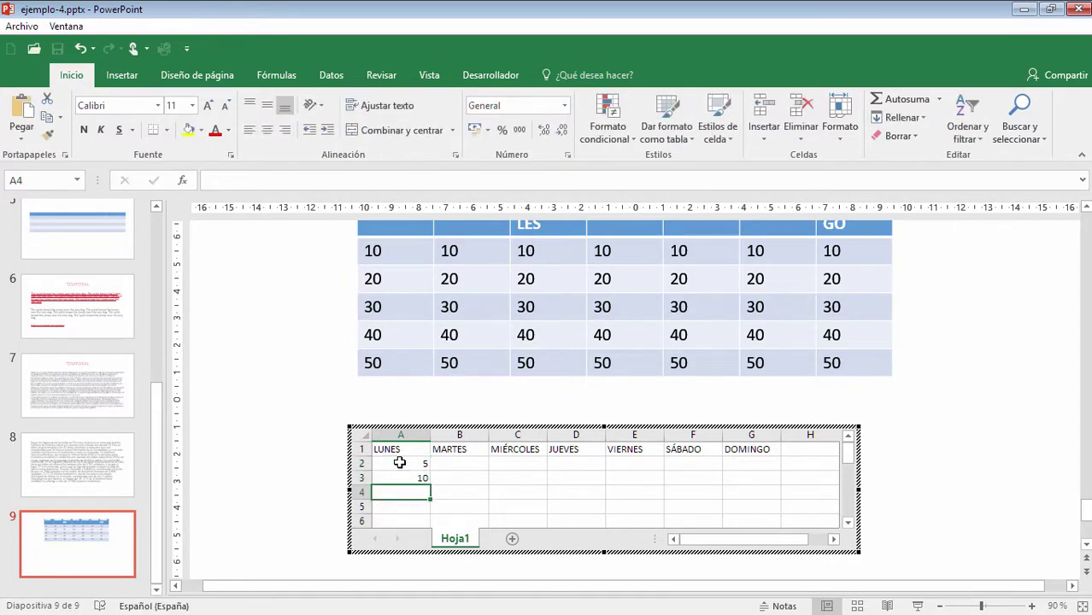
text(15)
key(Return)
text(20)
key(Return)
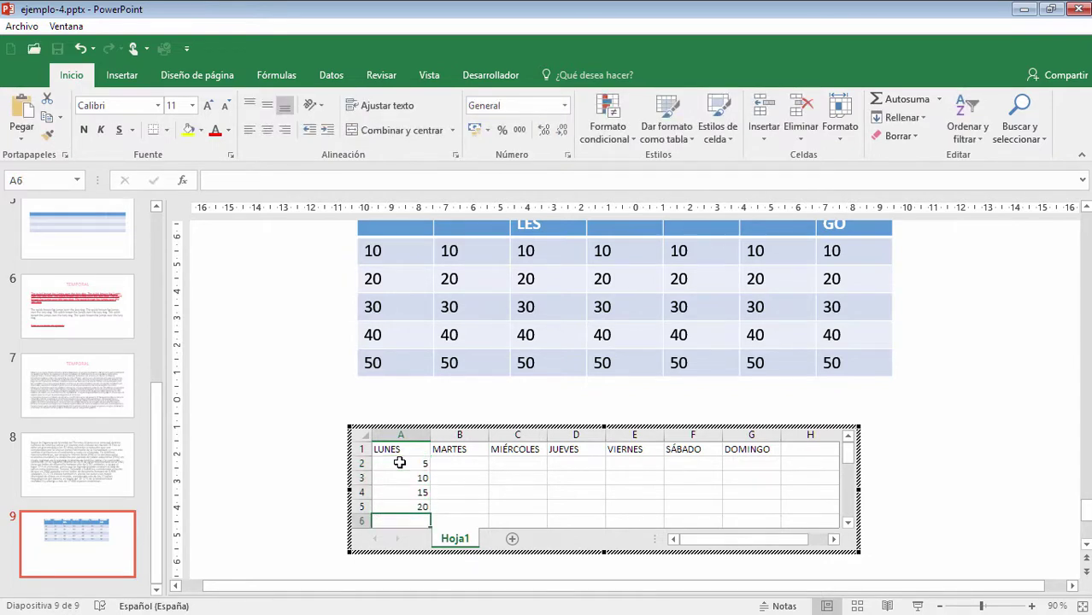
mouse_move(400, 463)
mouse_down()
mouse_move(407, 505)
mouse_move(755, 499)
mouse_up()
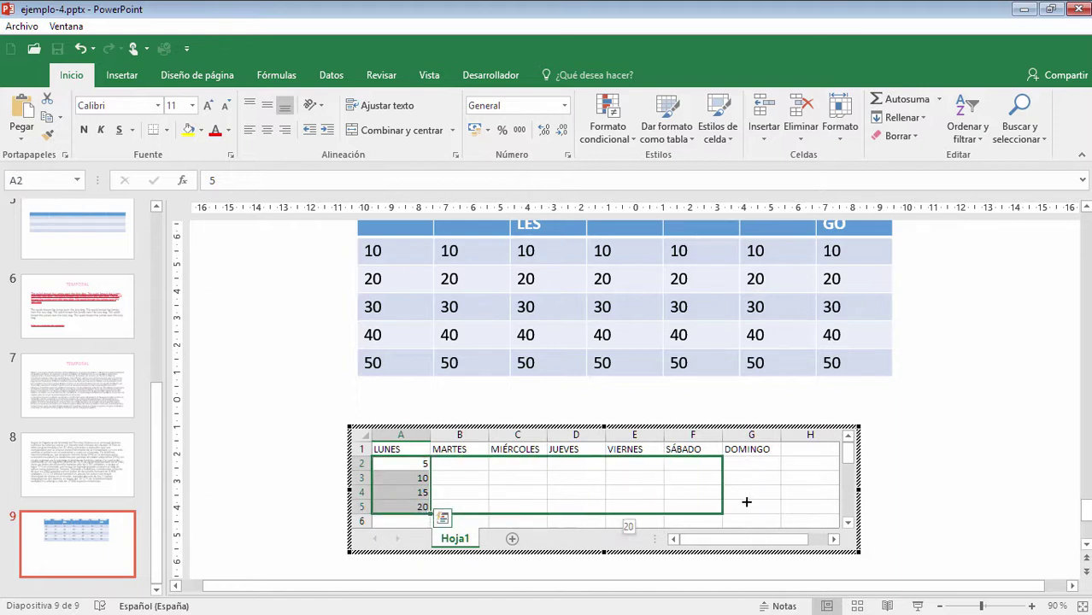
click(386, 450)
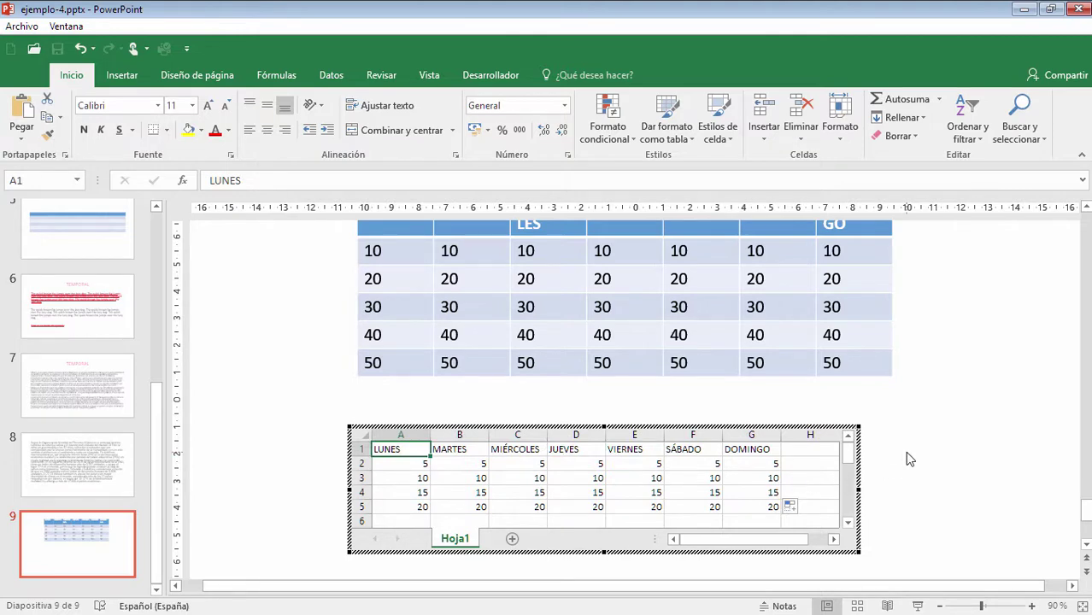
- Exit worksheet editing and position the worksheet object just beneath the weekday table
click(923, 472)
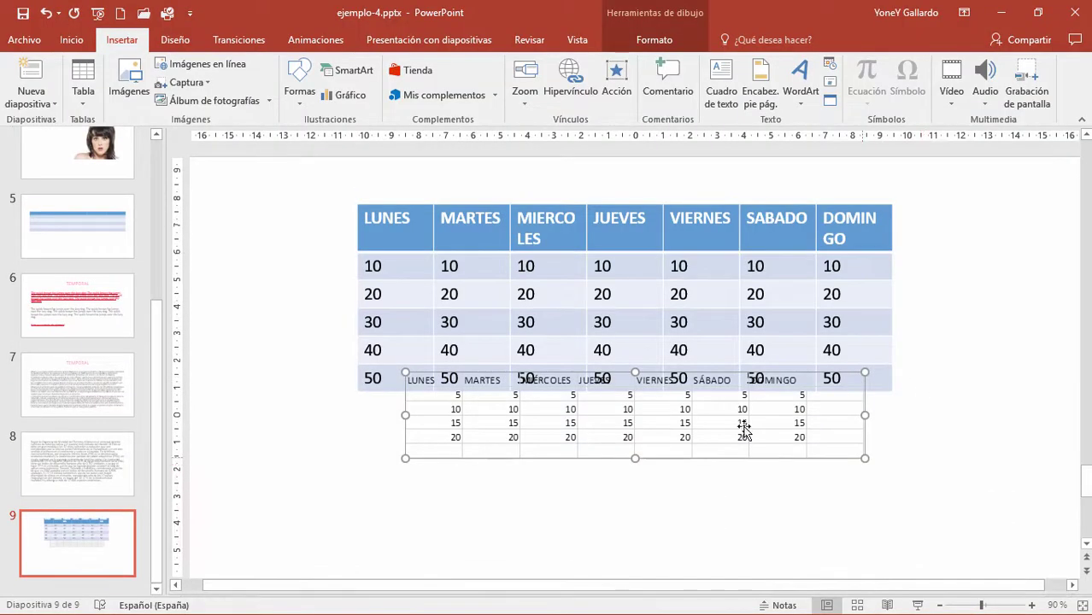
drag(819, 464, 808, 523)
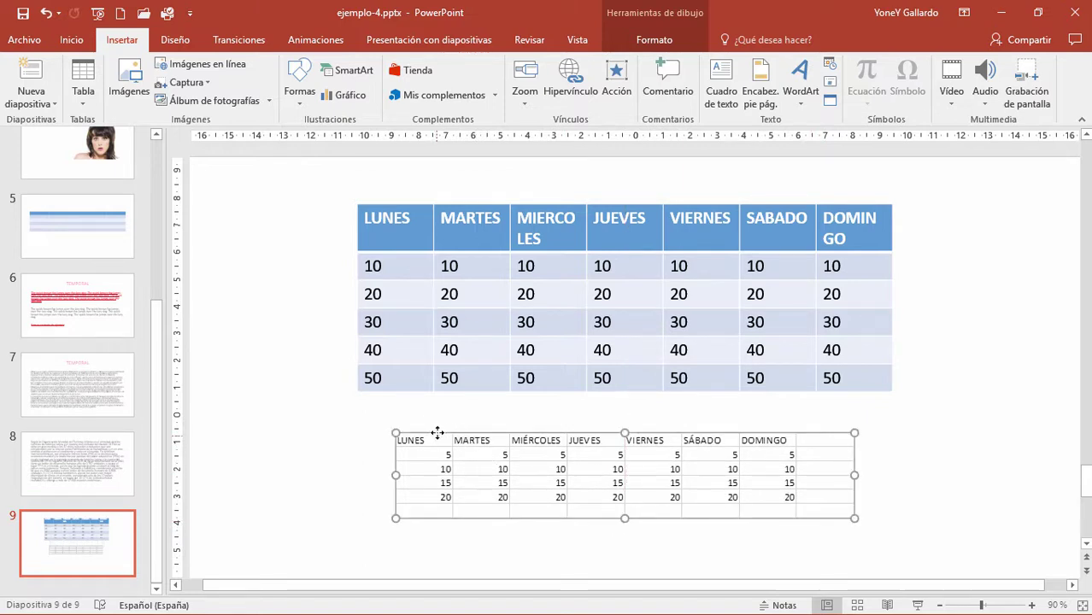
drag(436, 438, 427, 422)
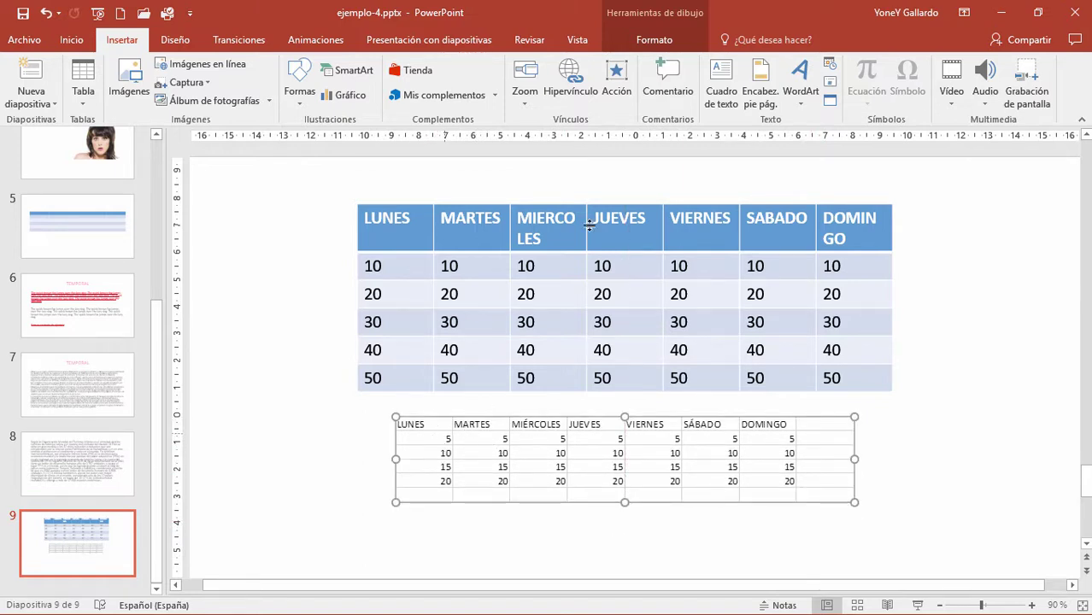
- Show the drawing format options and the worksheet object's shortcut menu, then dismiss the menu
click(655, 40)
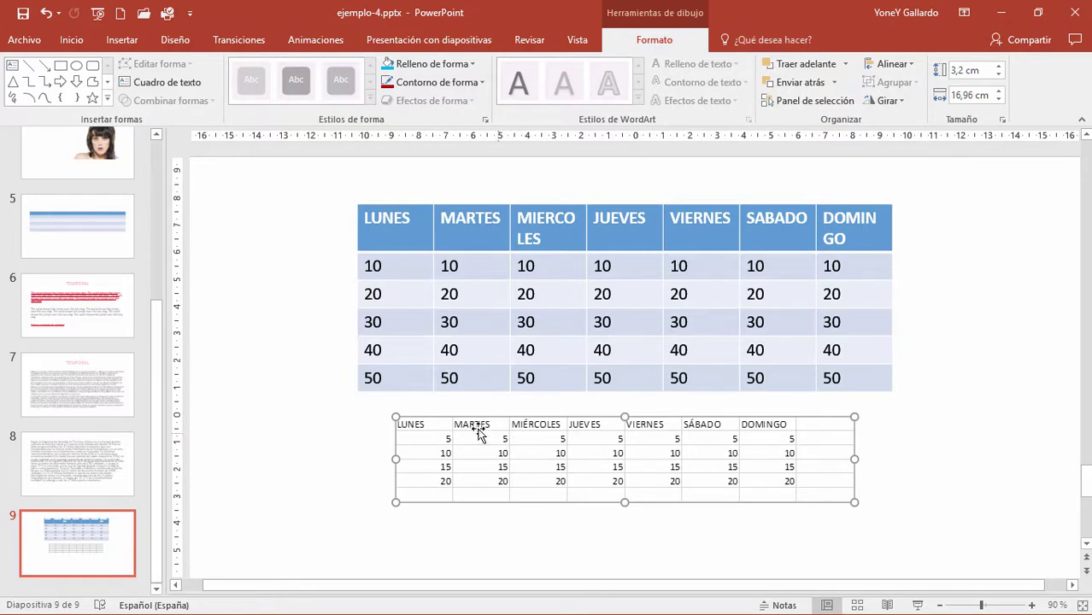
right_click(437, 439)
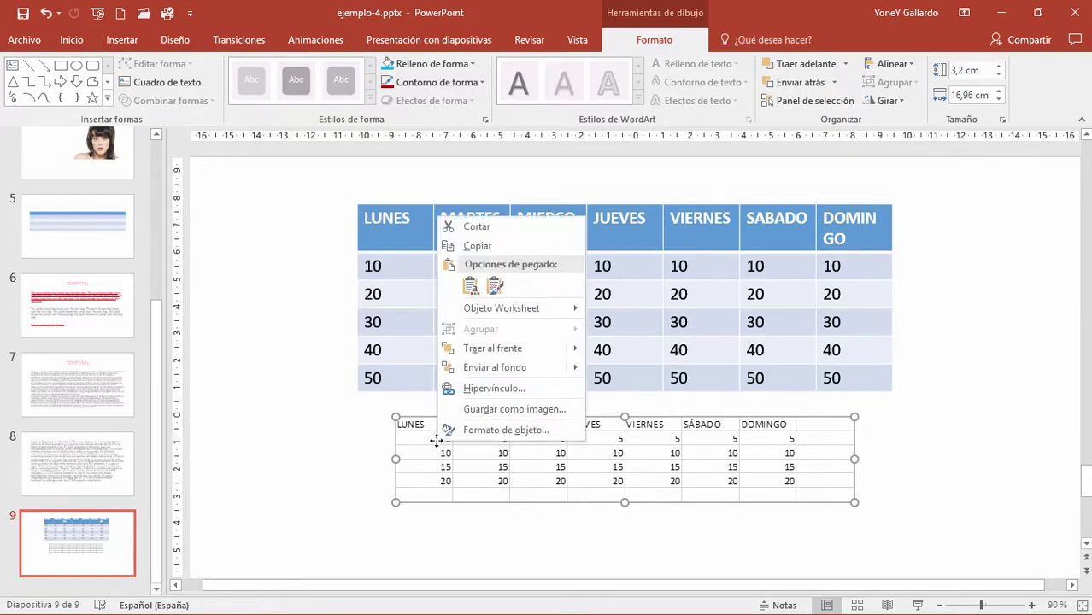
click(432, 449)
double_click(429, 449)
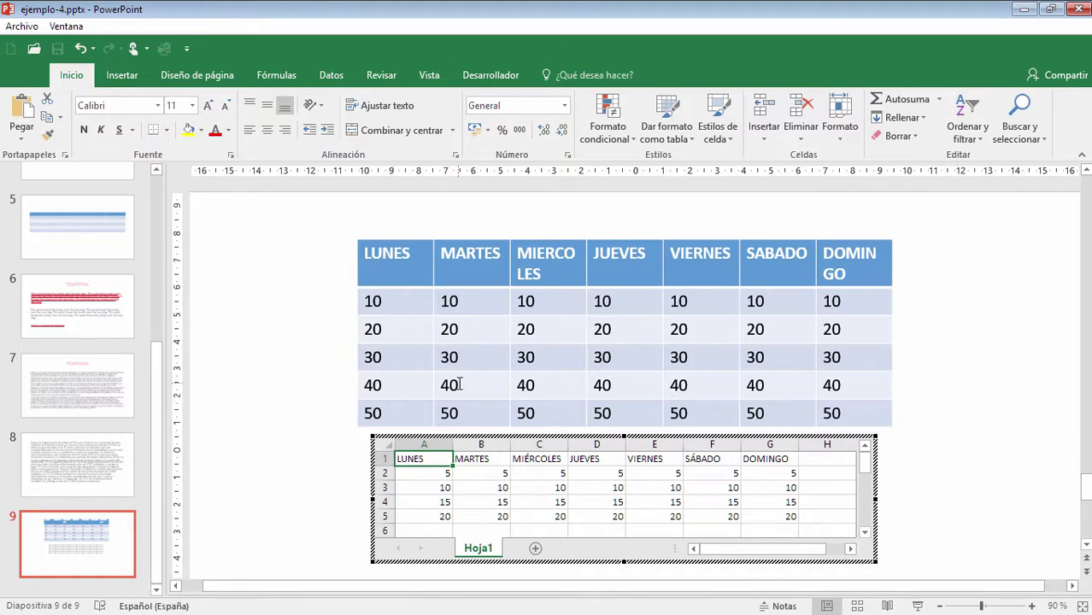
click(282, 316)
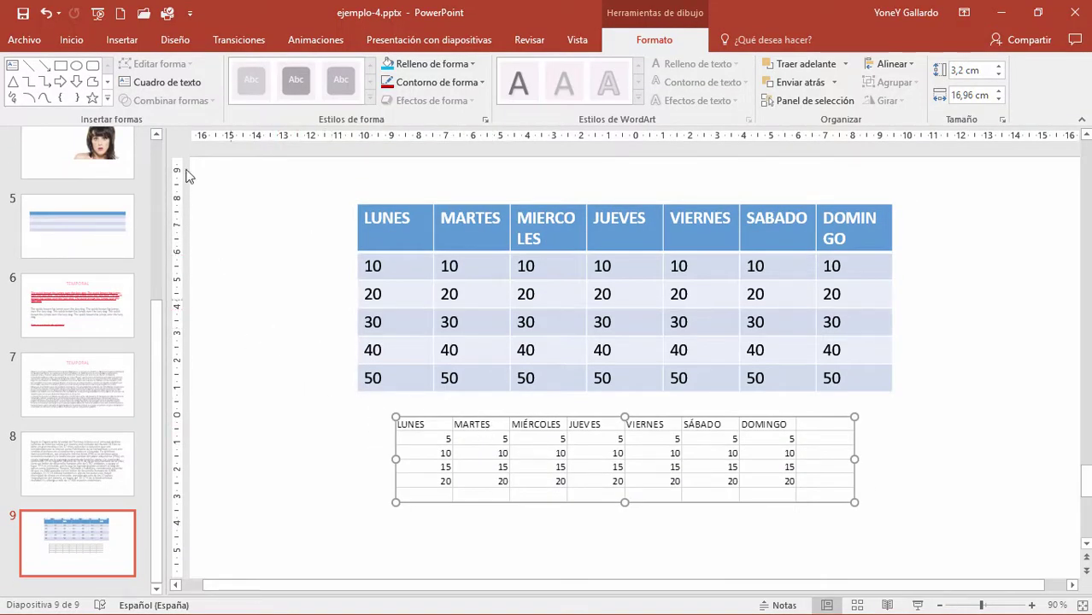
click(121, 39)
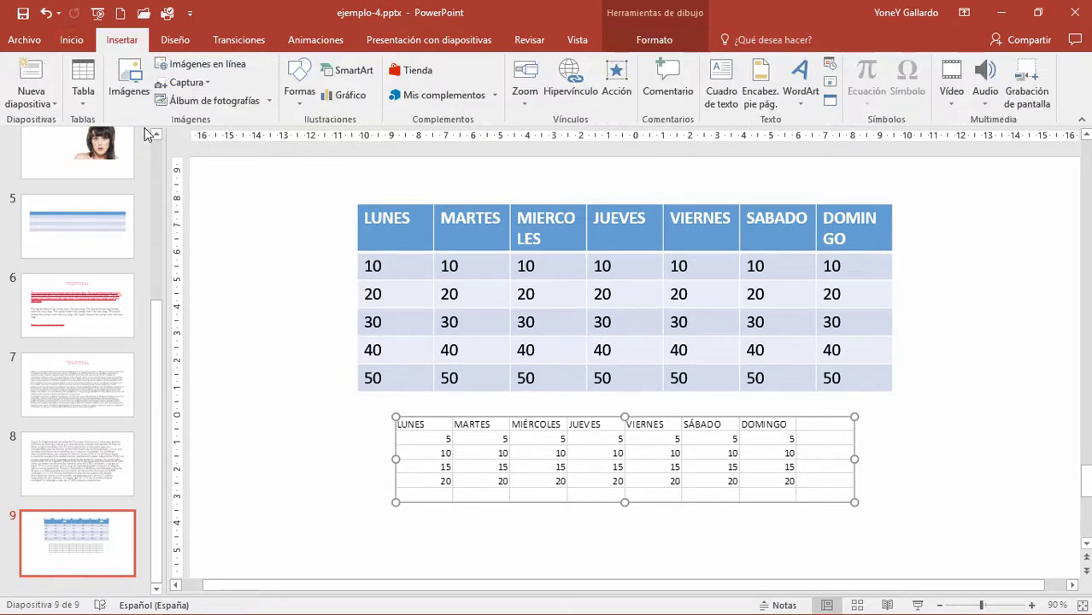
click(87, 102)
key(Escape)
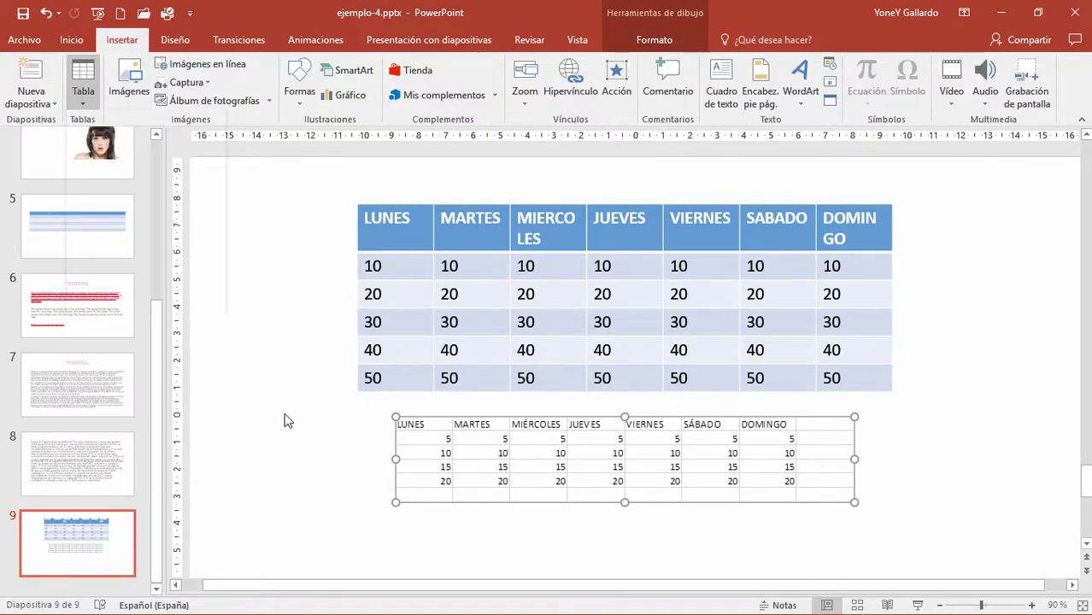